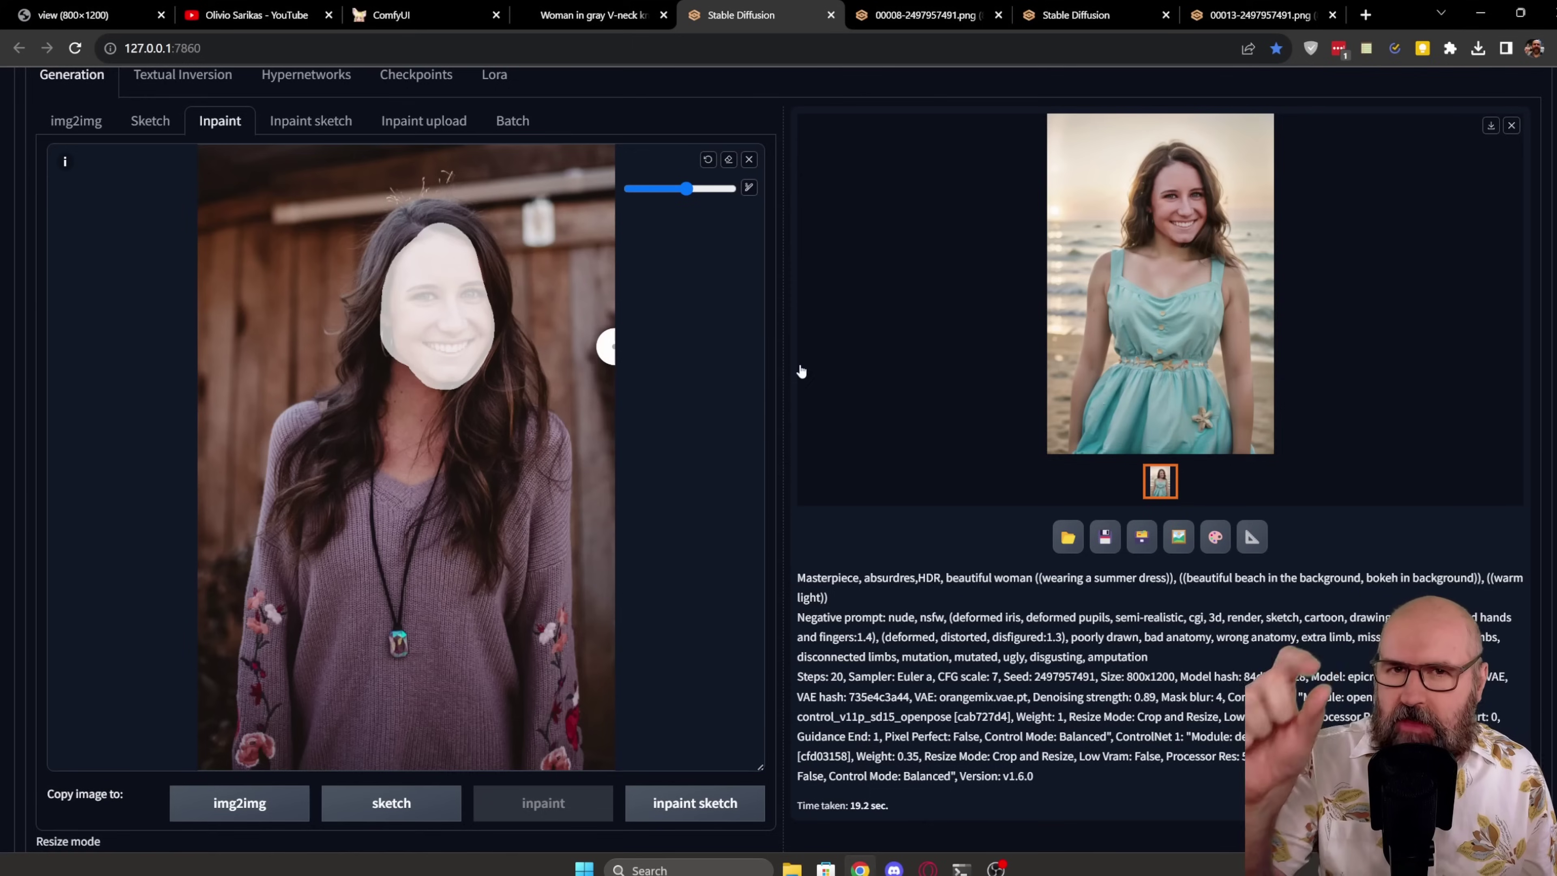
Step: Review the inpaint mask, sampling and denoising settings and both ControlNet units, OpenPose and Depth
scroll(1280, 543, down, 10)
scroll(769, 328, down, 1)
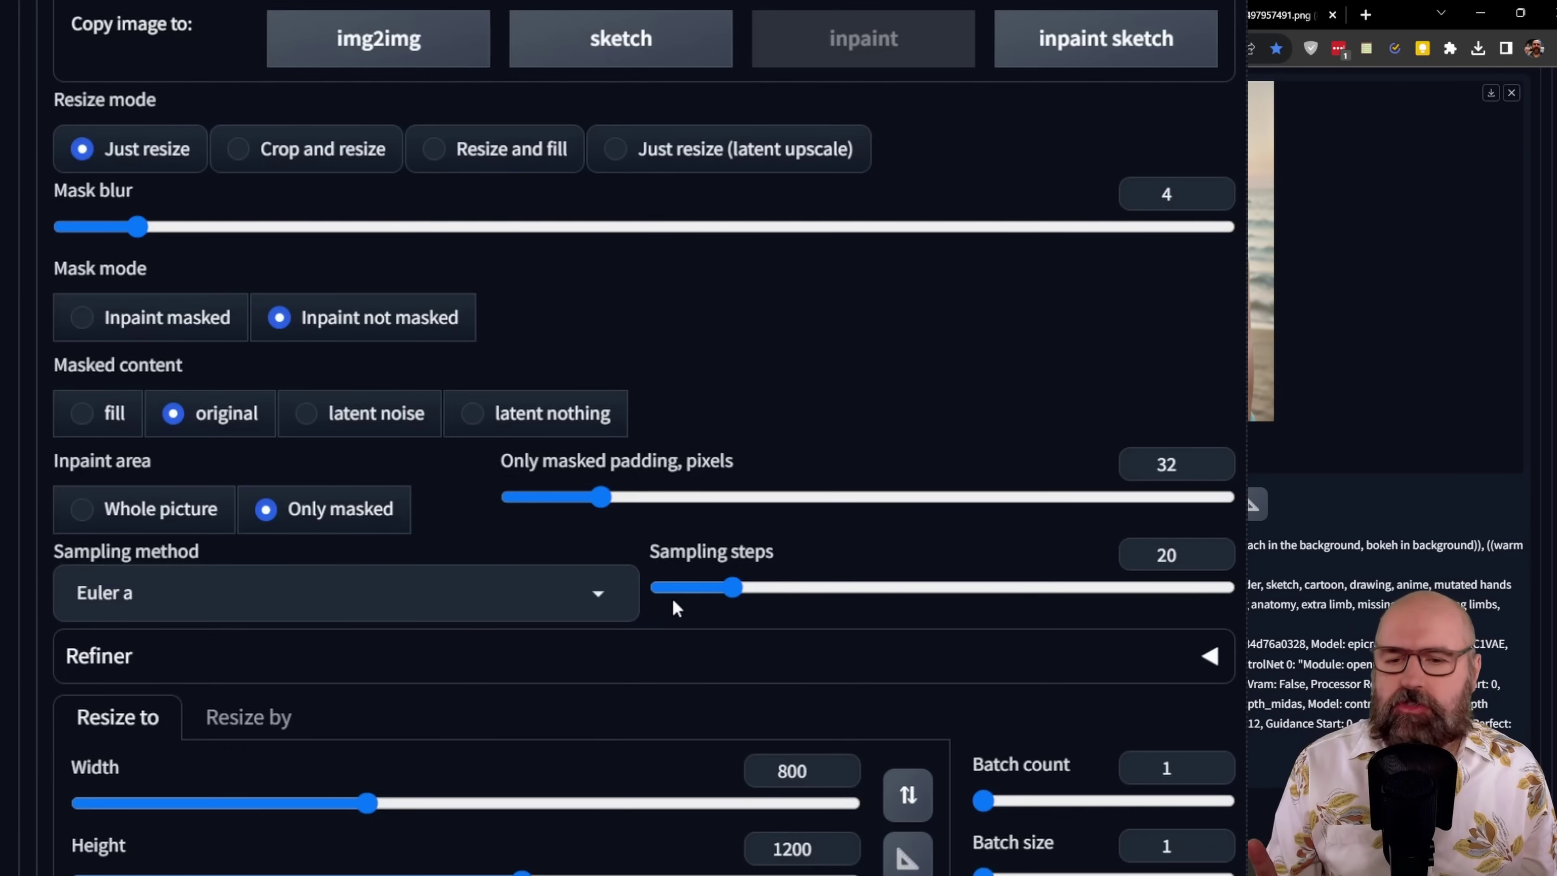
scroll(646, 550, down, 5)
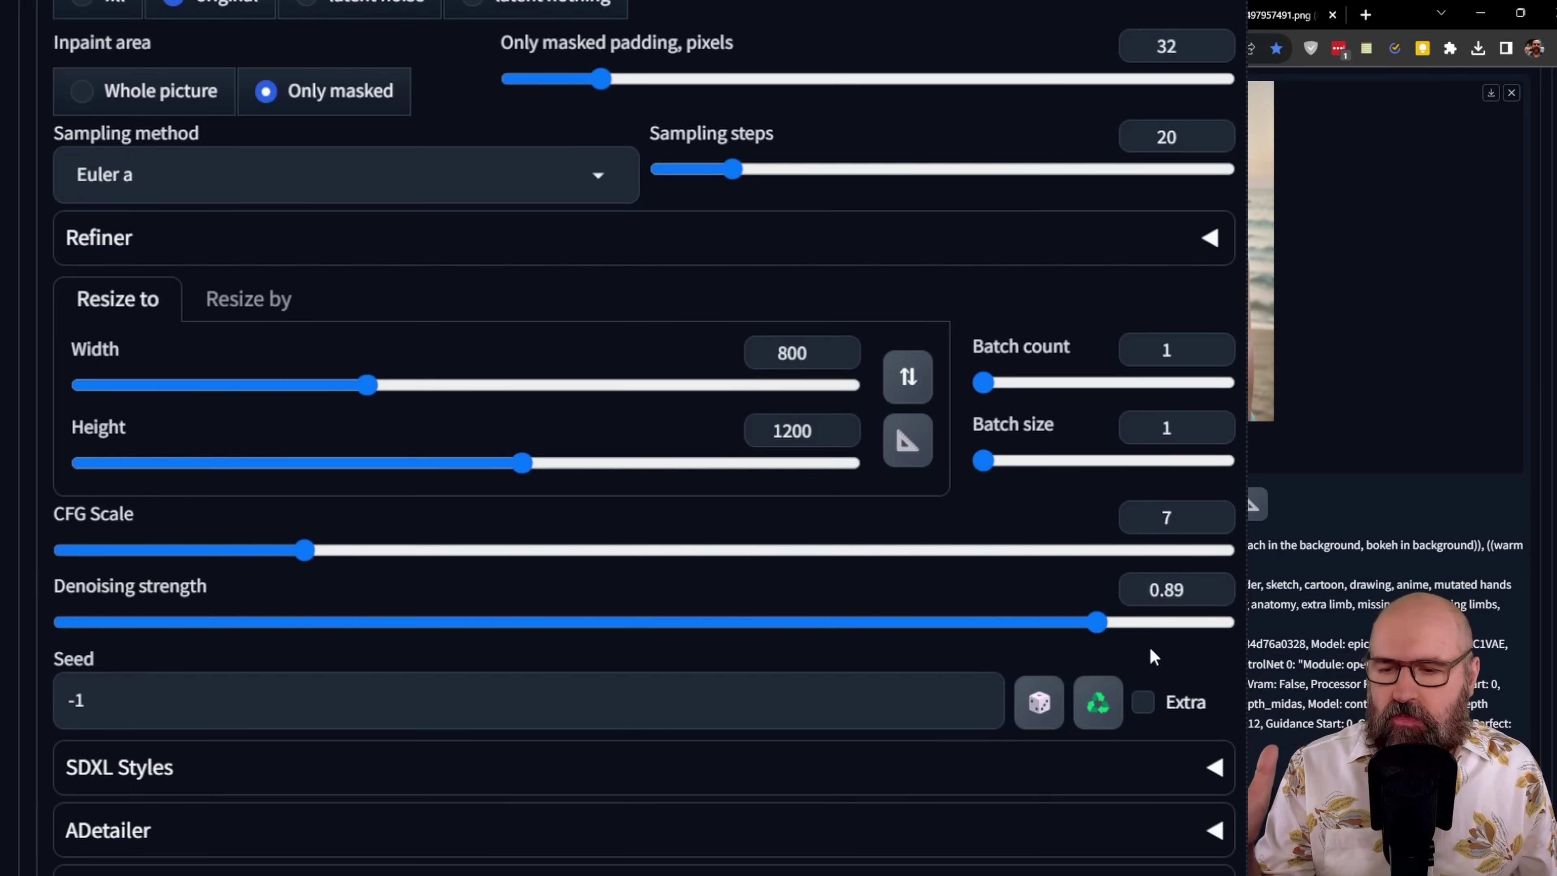
scroll(1150, 646, down, 5)
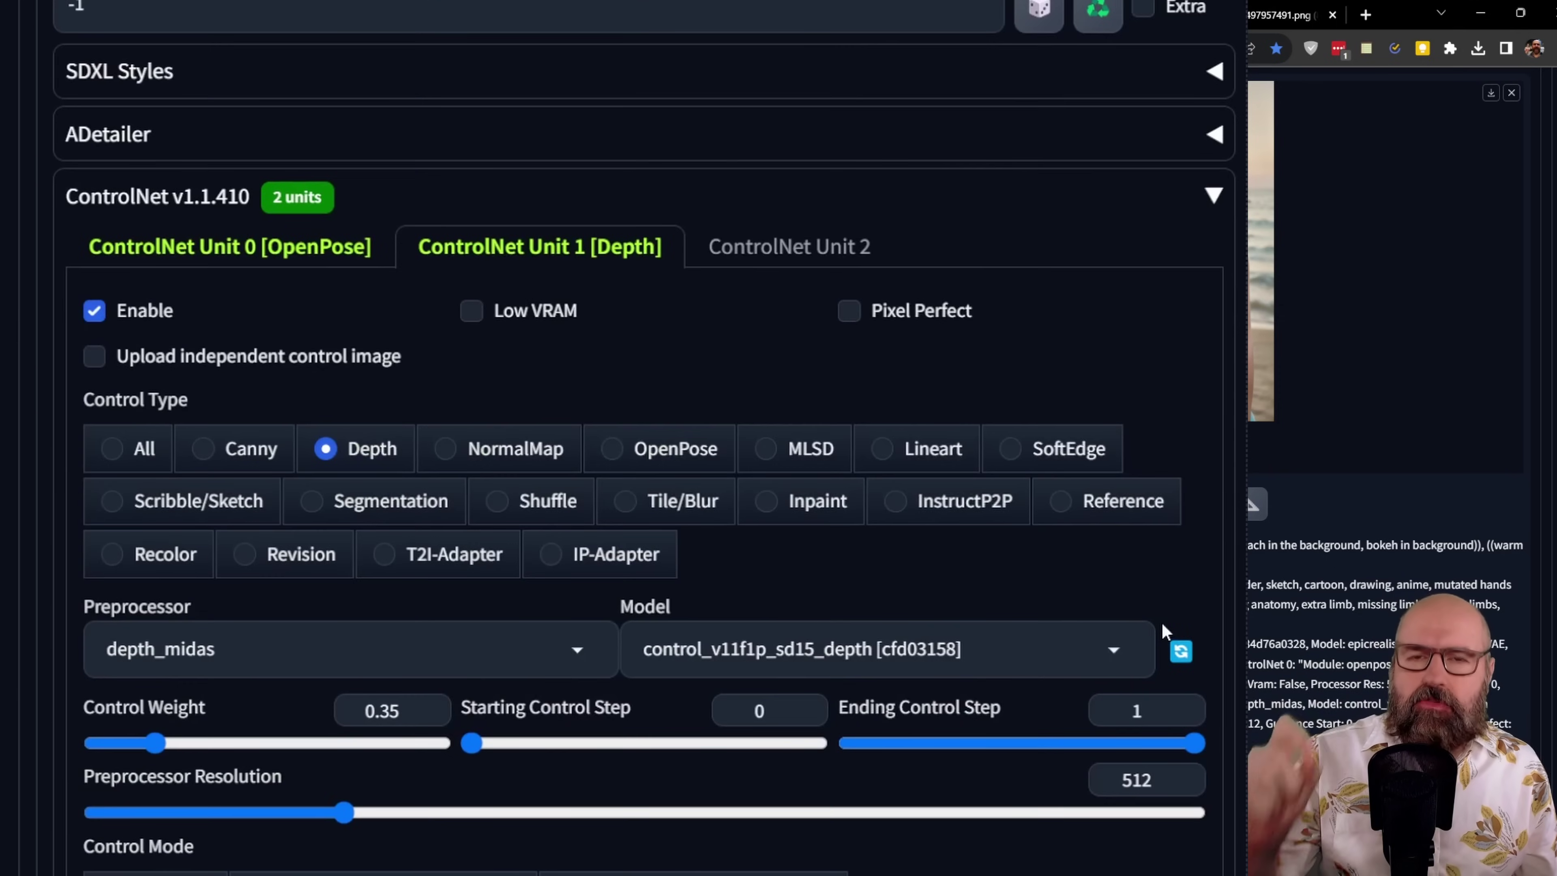
click(186, 250)
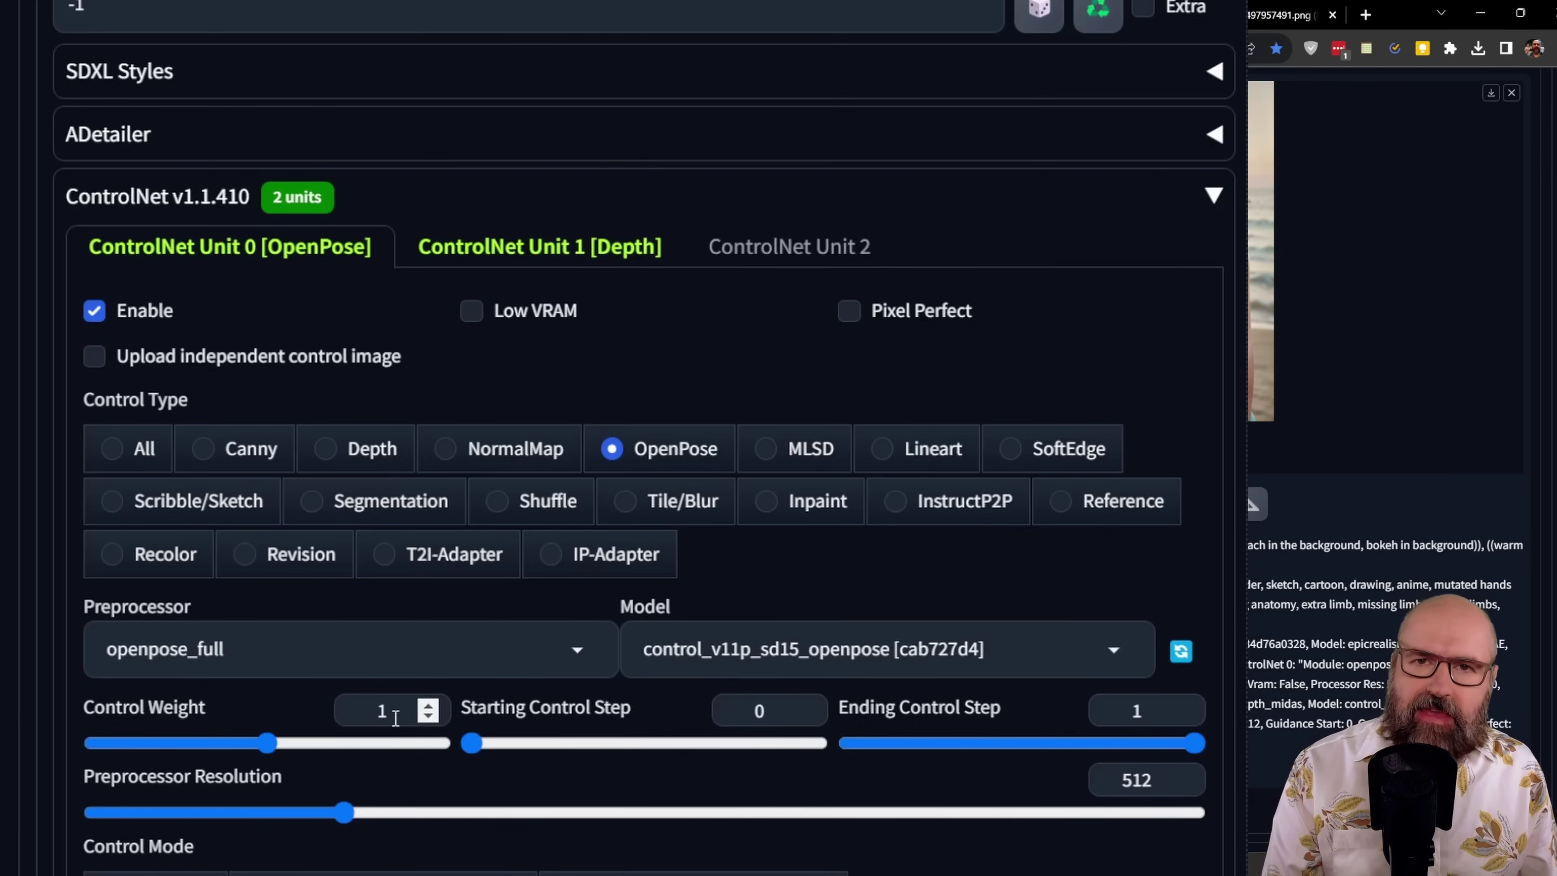
click(472, 250)
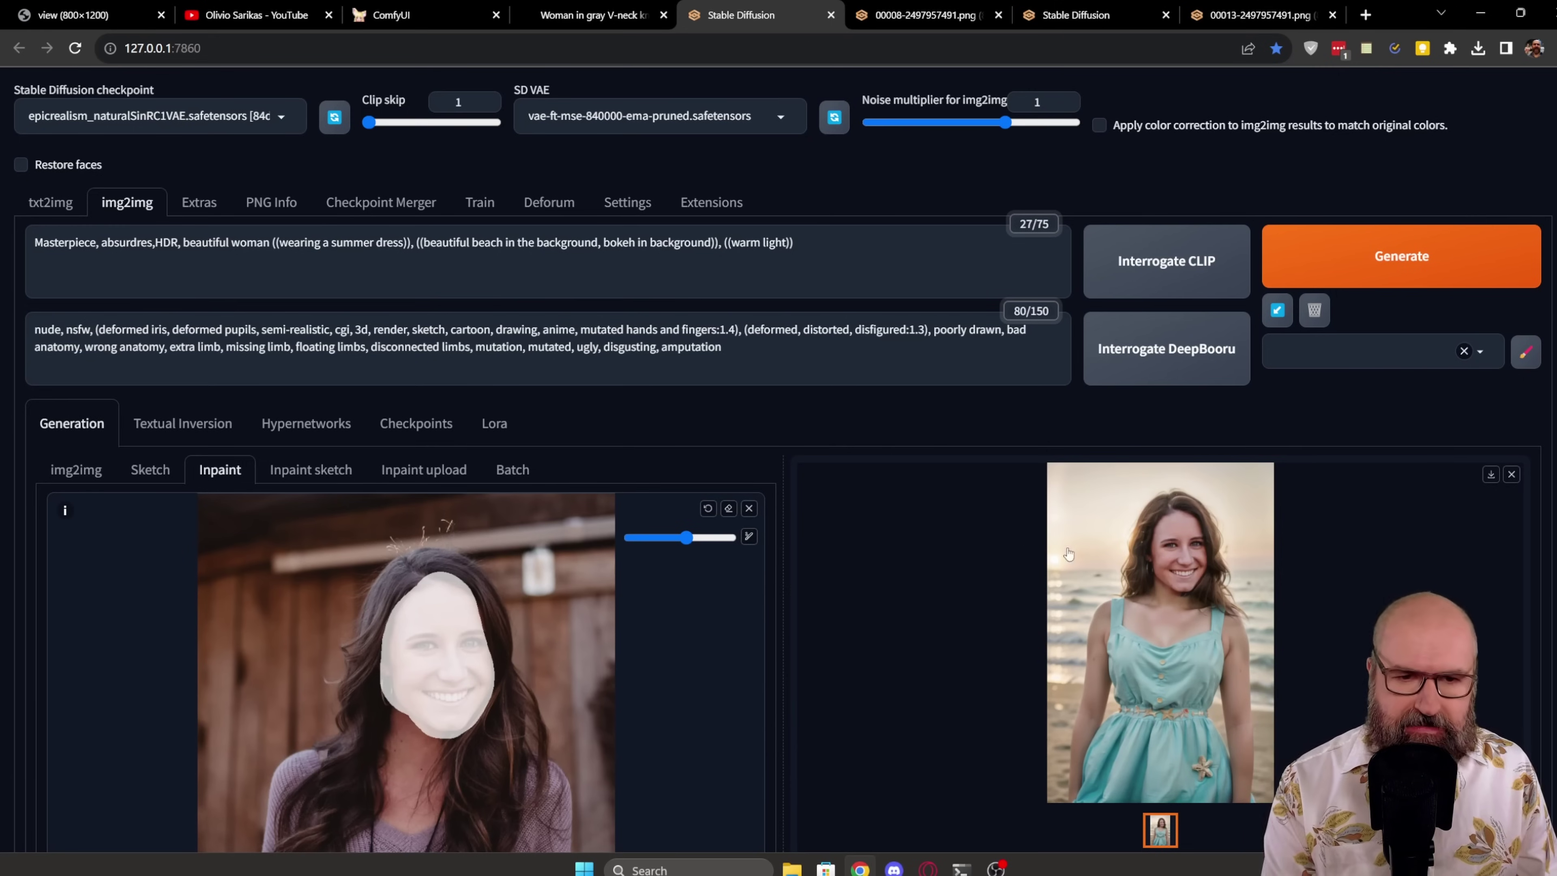
Step: View the generated beach portrait full size and check the denoising strength setting of the eye inpainting pass
click(1079, 554)
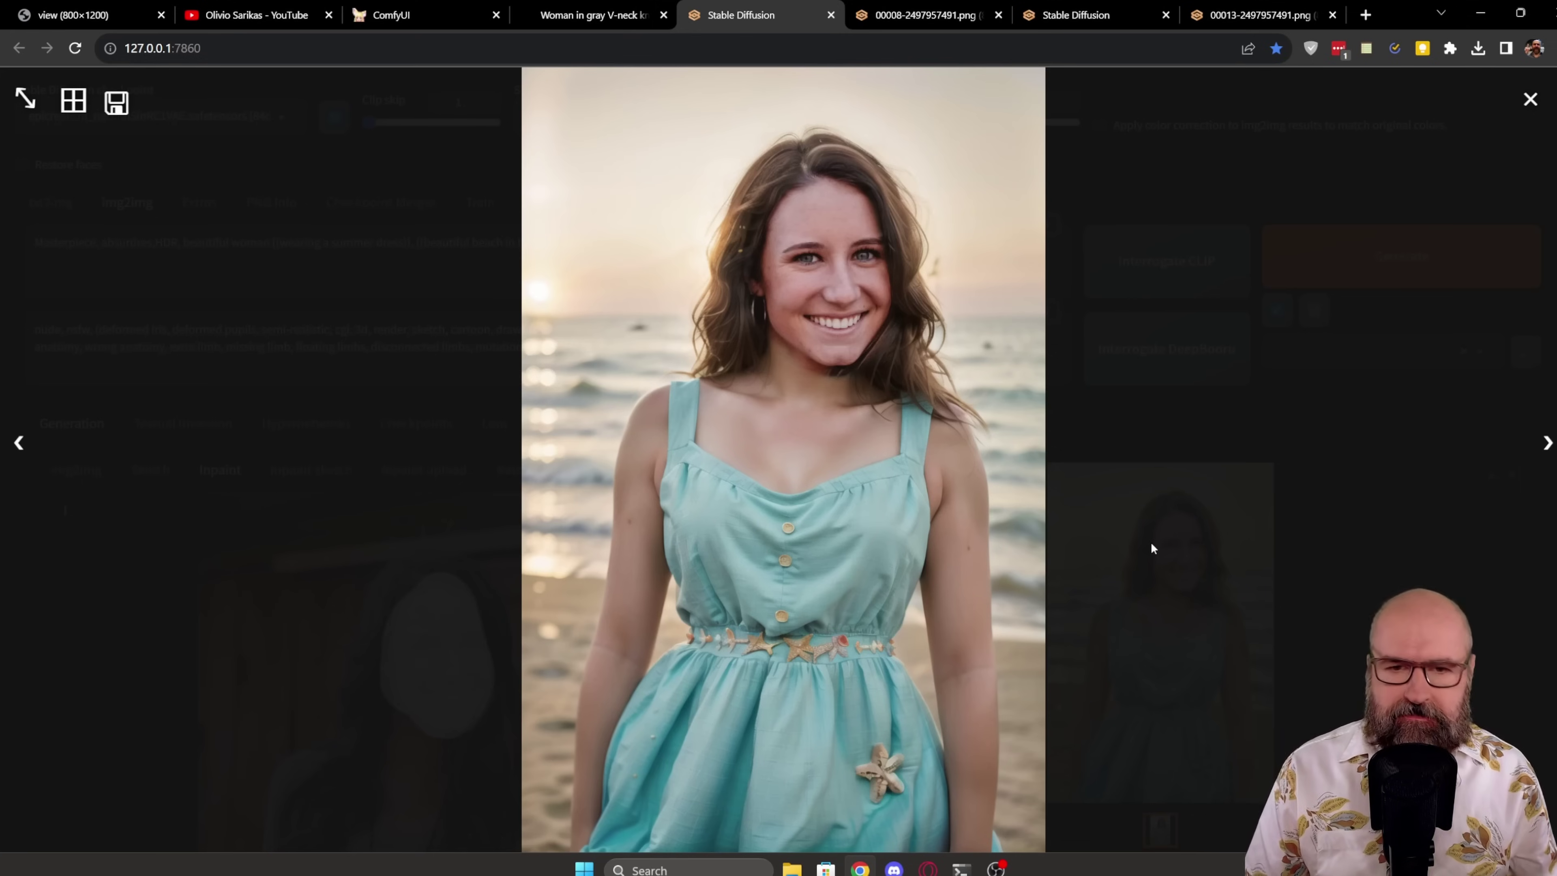
click(1150, 541)
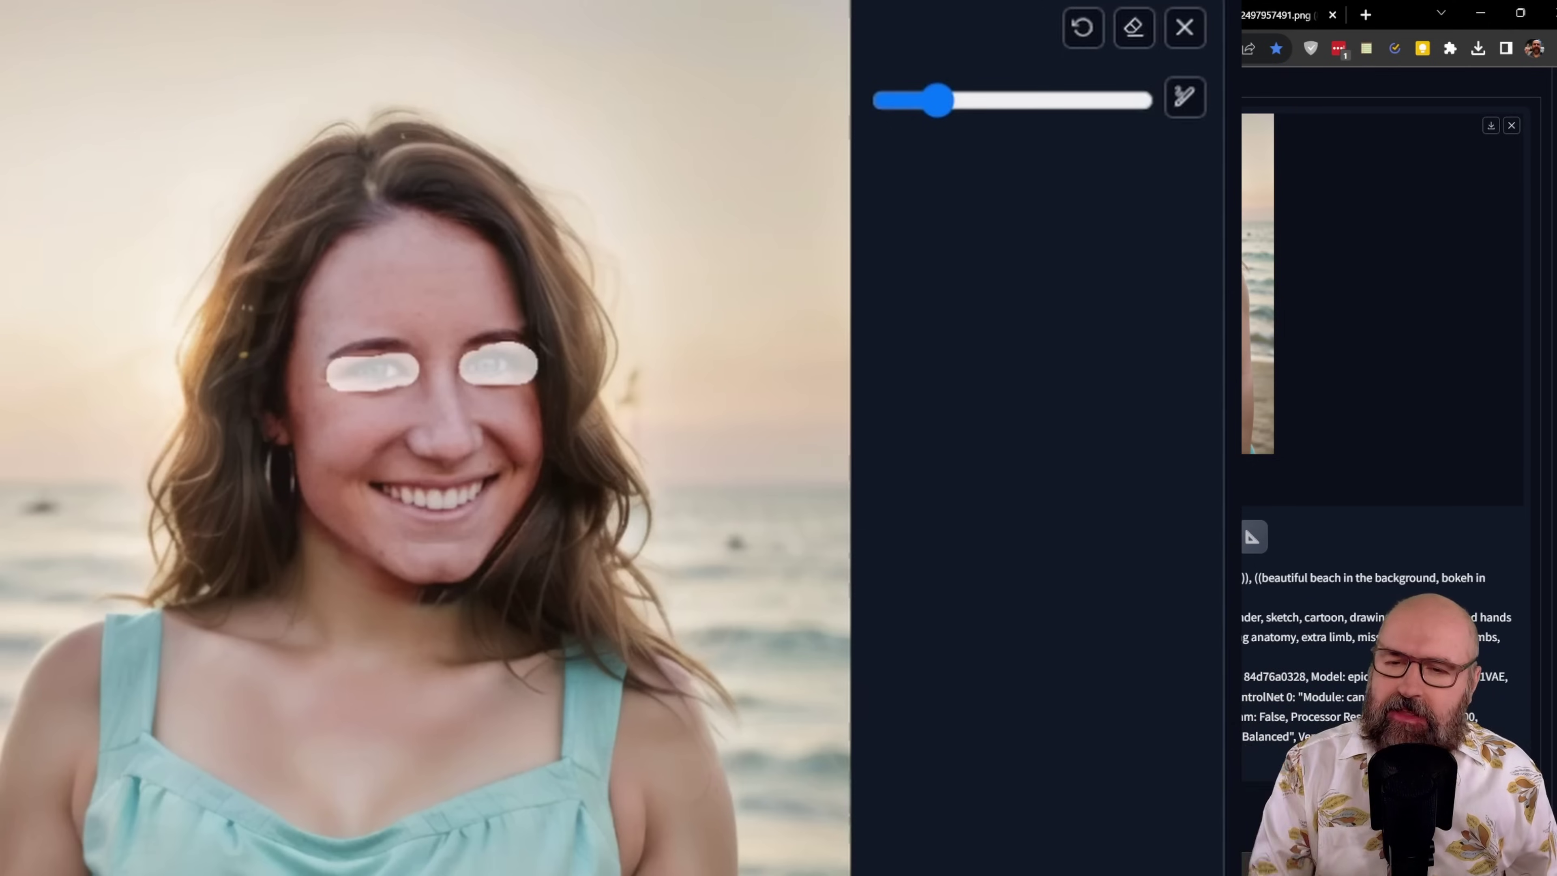
scroll(429, 147, down, 1)
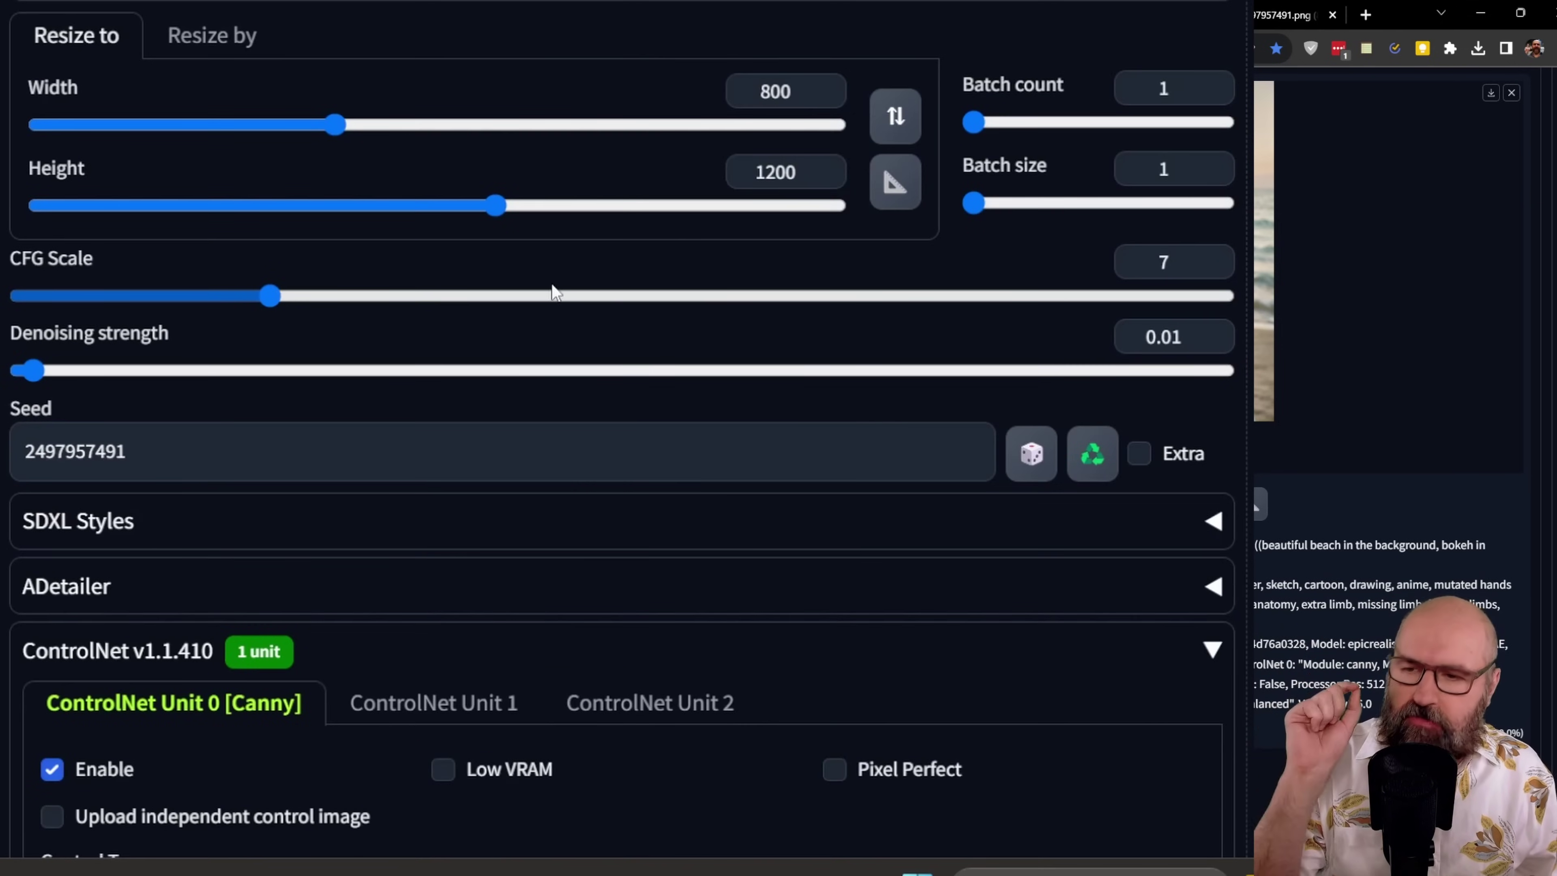
mouse_move(149, 336)
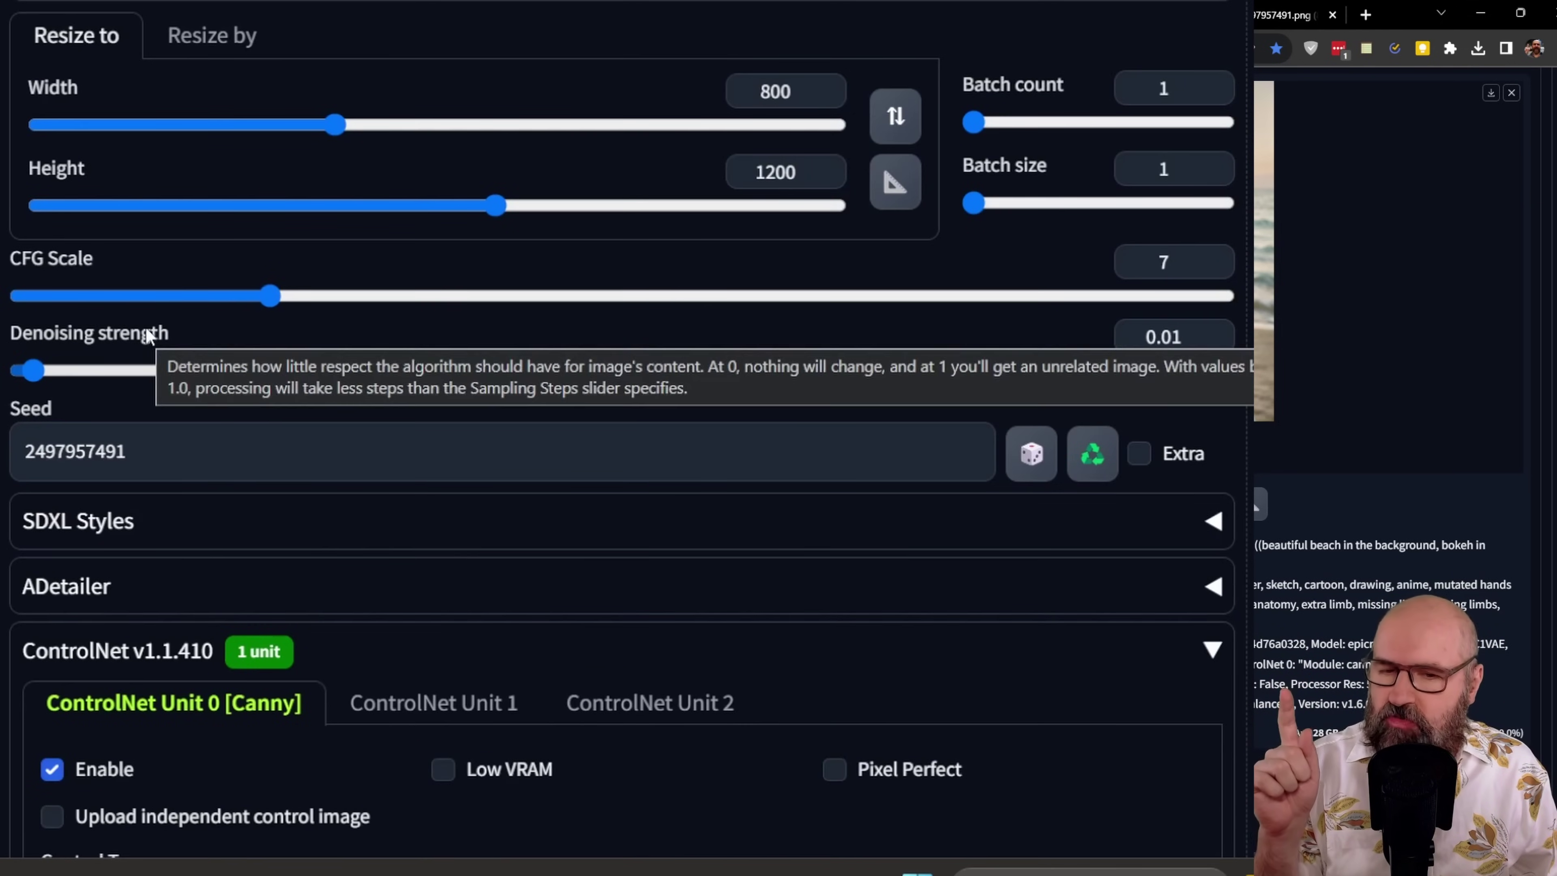
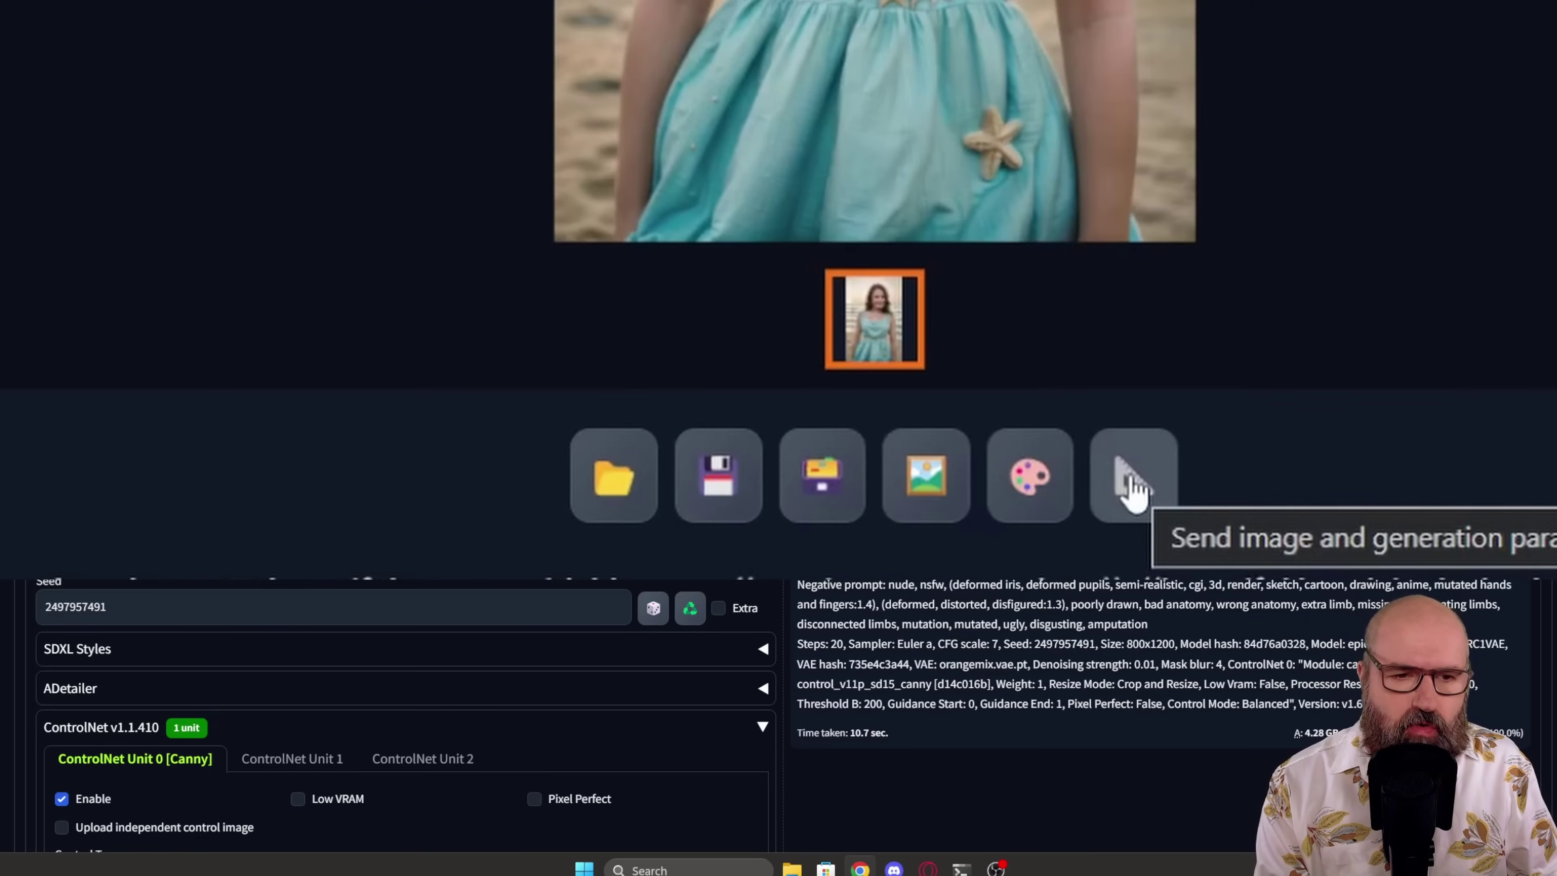
Step: Send the finished image with its generation parameters to Extras and choose 8x_NMKD-Superscale_150000_G as Upscaler 1
click(1133, 487)
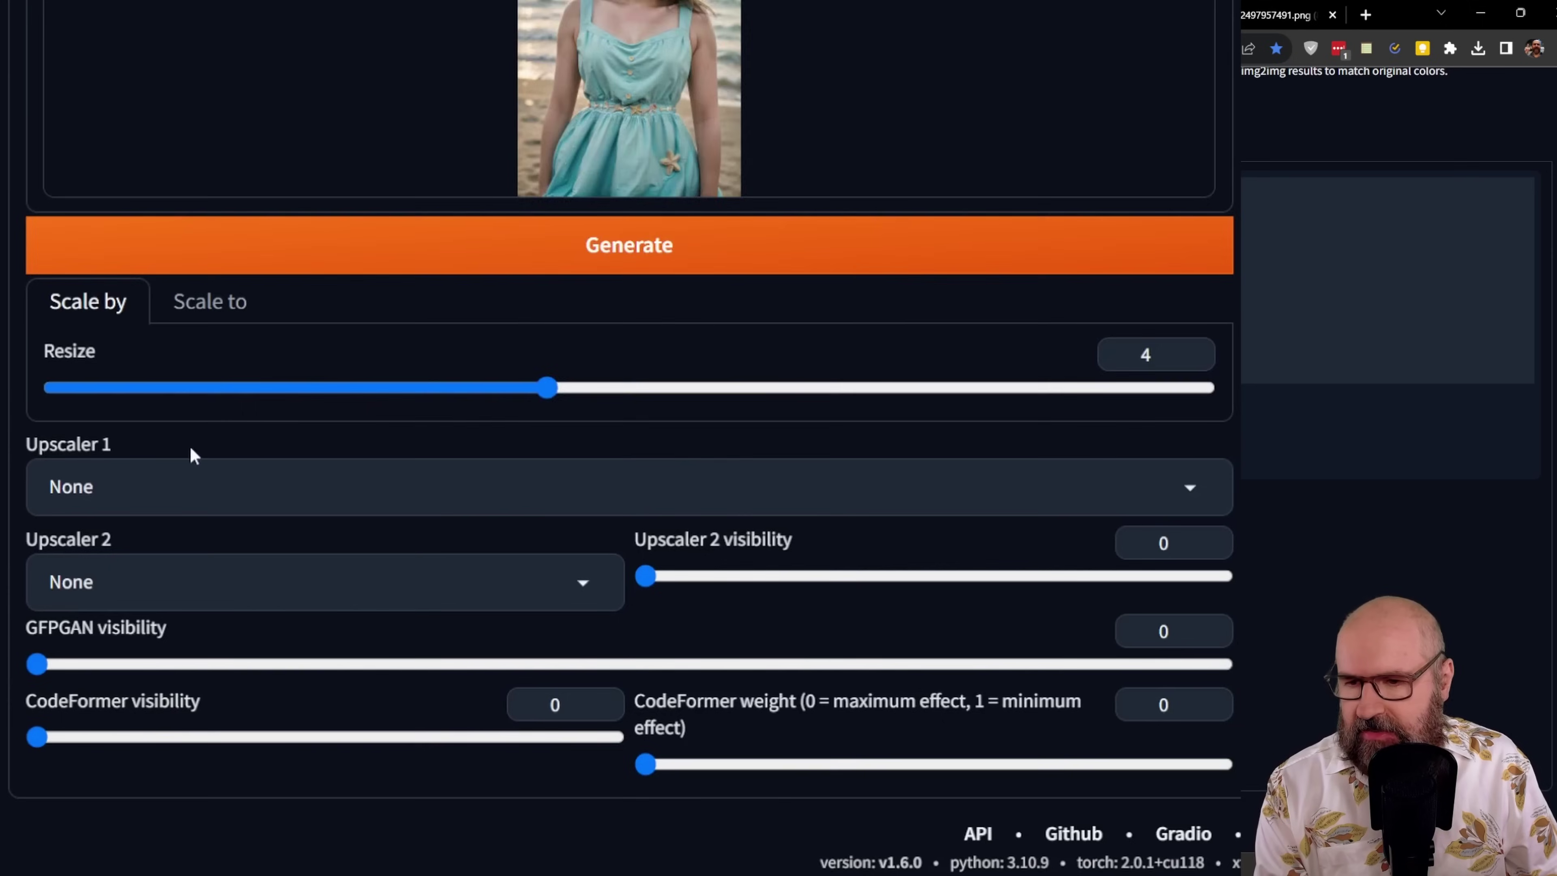
click(132, 603)
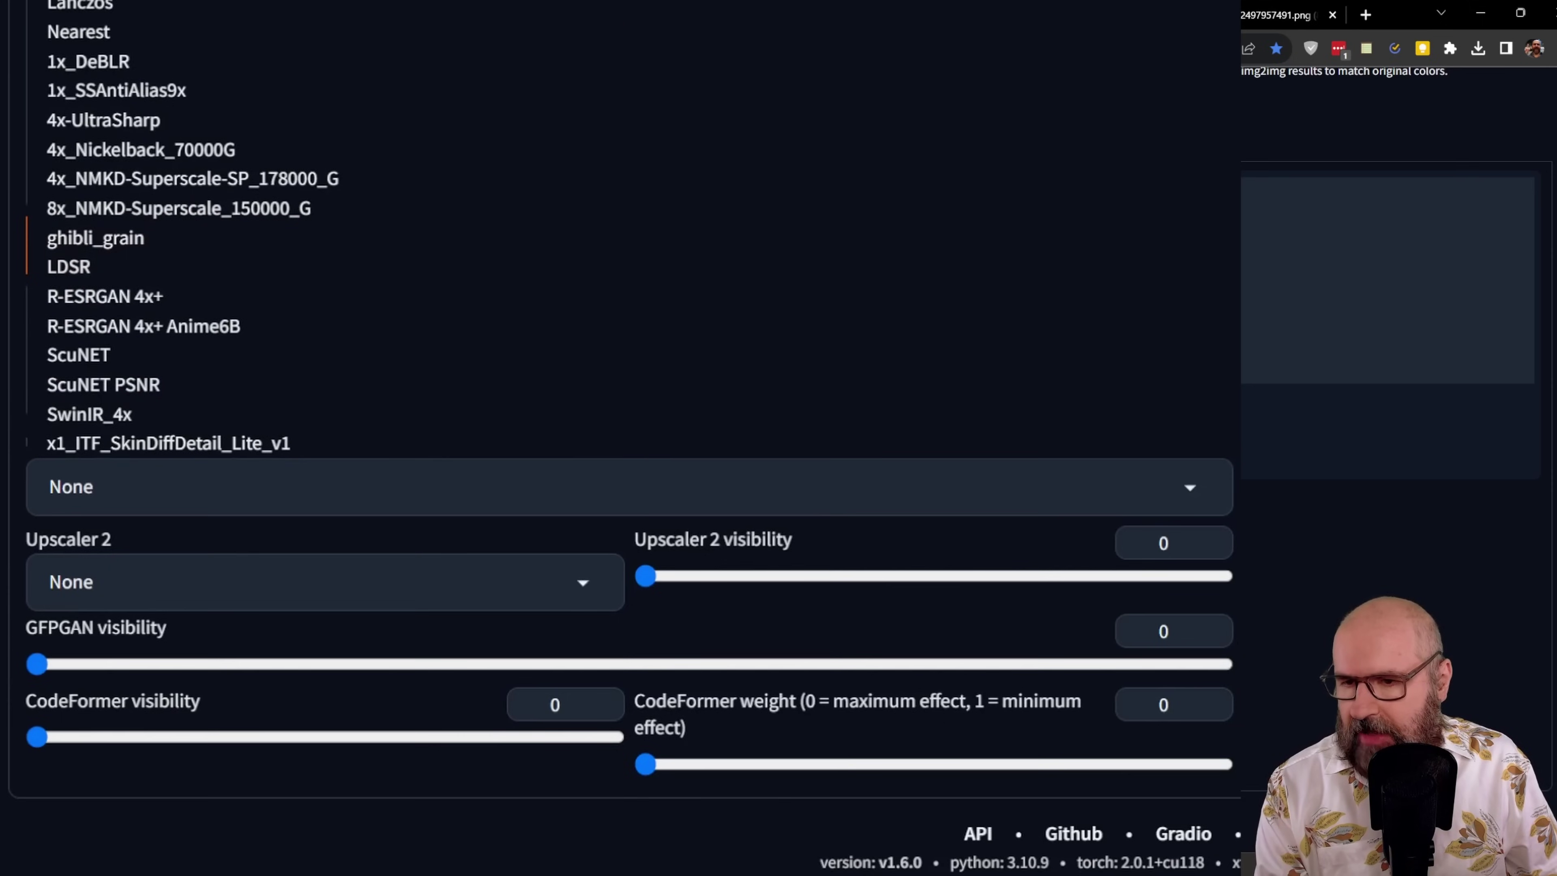
click(139, 210)
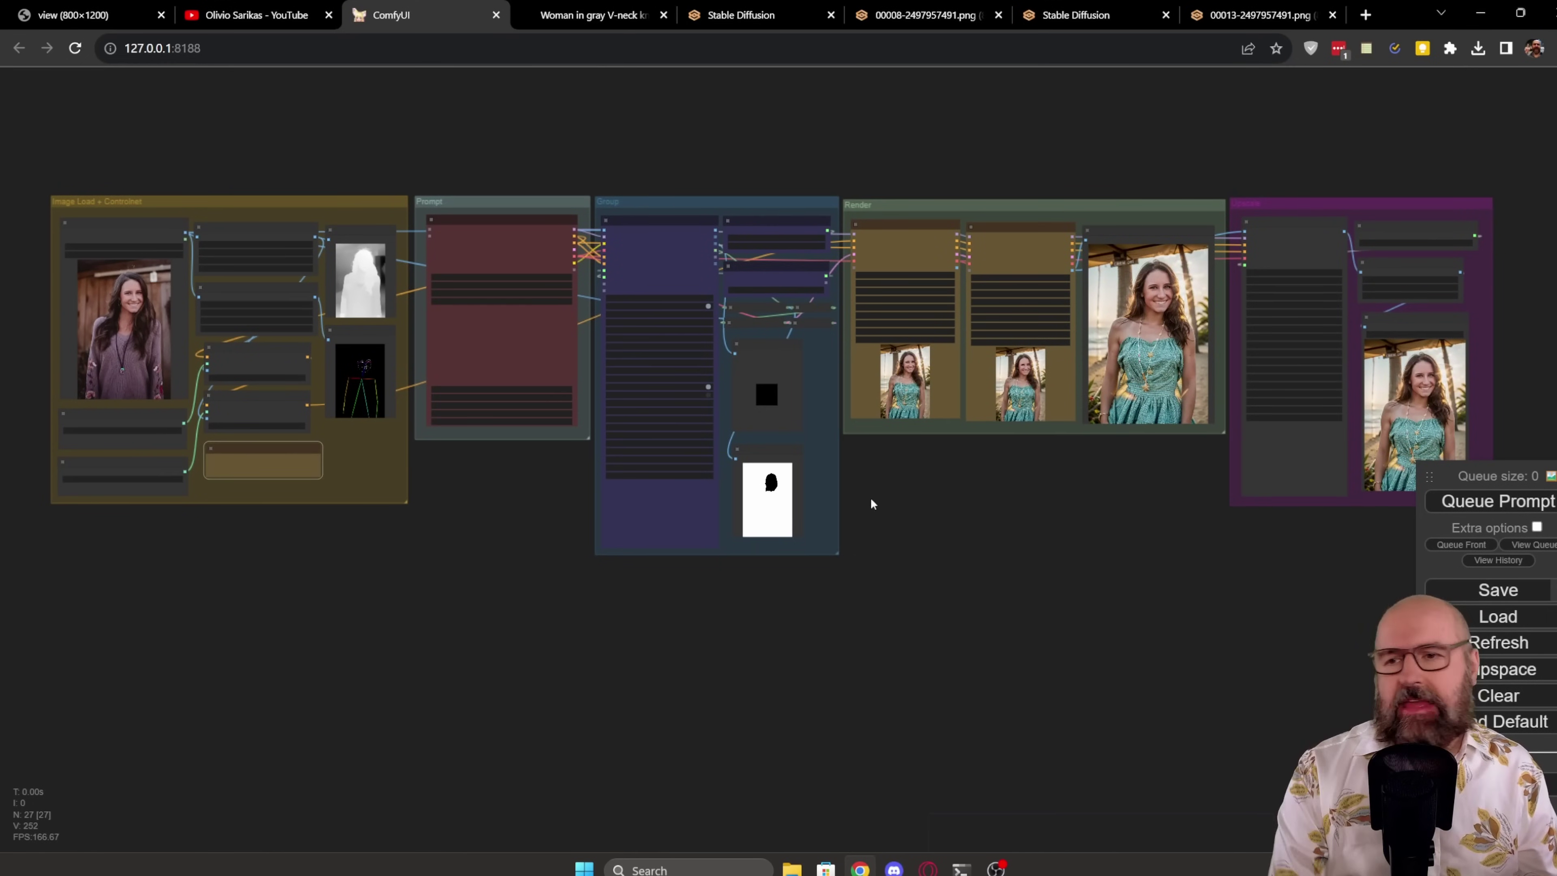
Step: In the ComfyUI workflow, examine the image loading and ControlNet group, including both Apply ControlNet nodes
scroll(123, 187, up, 5)
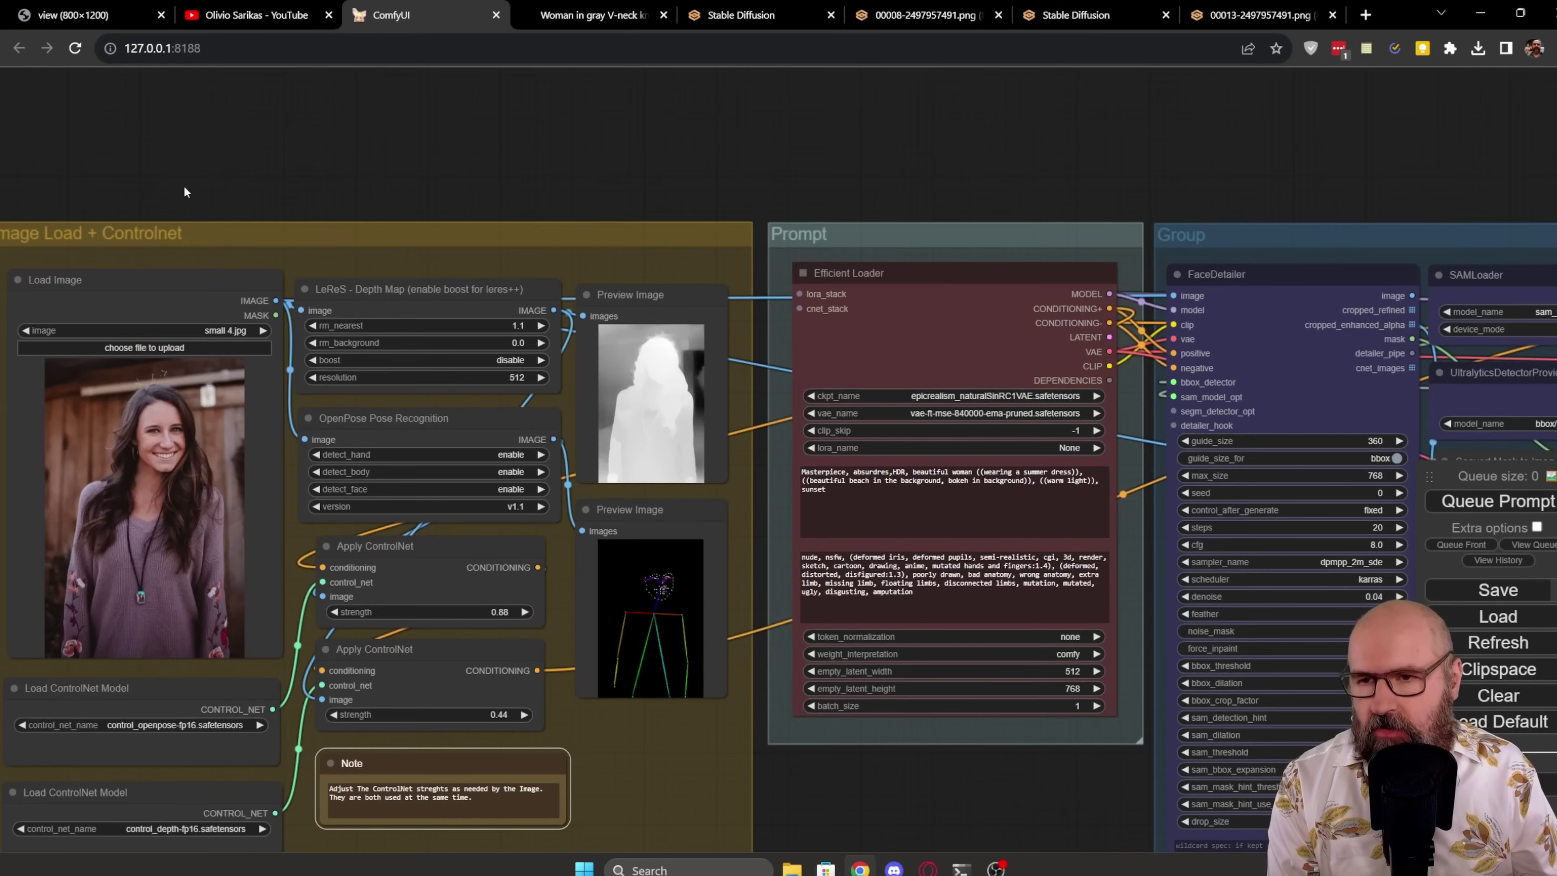
drag(184, 185, 456, 99)
scroll(472, 105, up, 1)
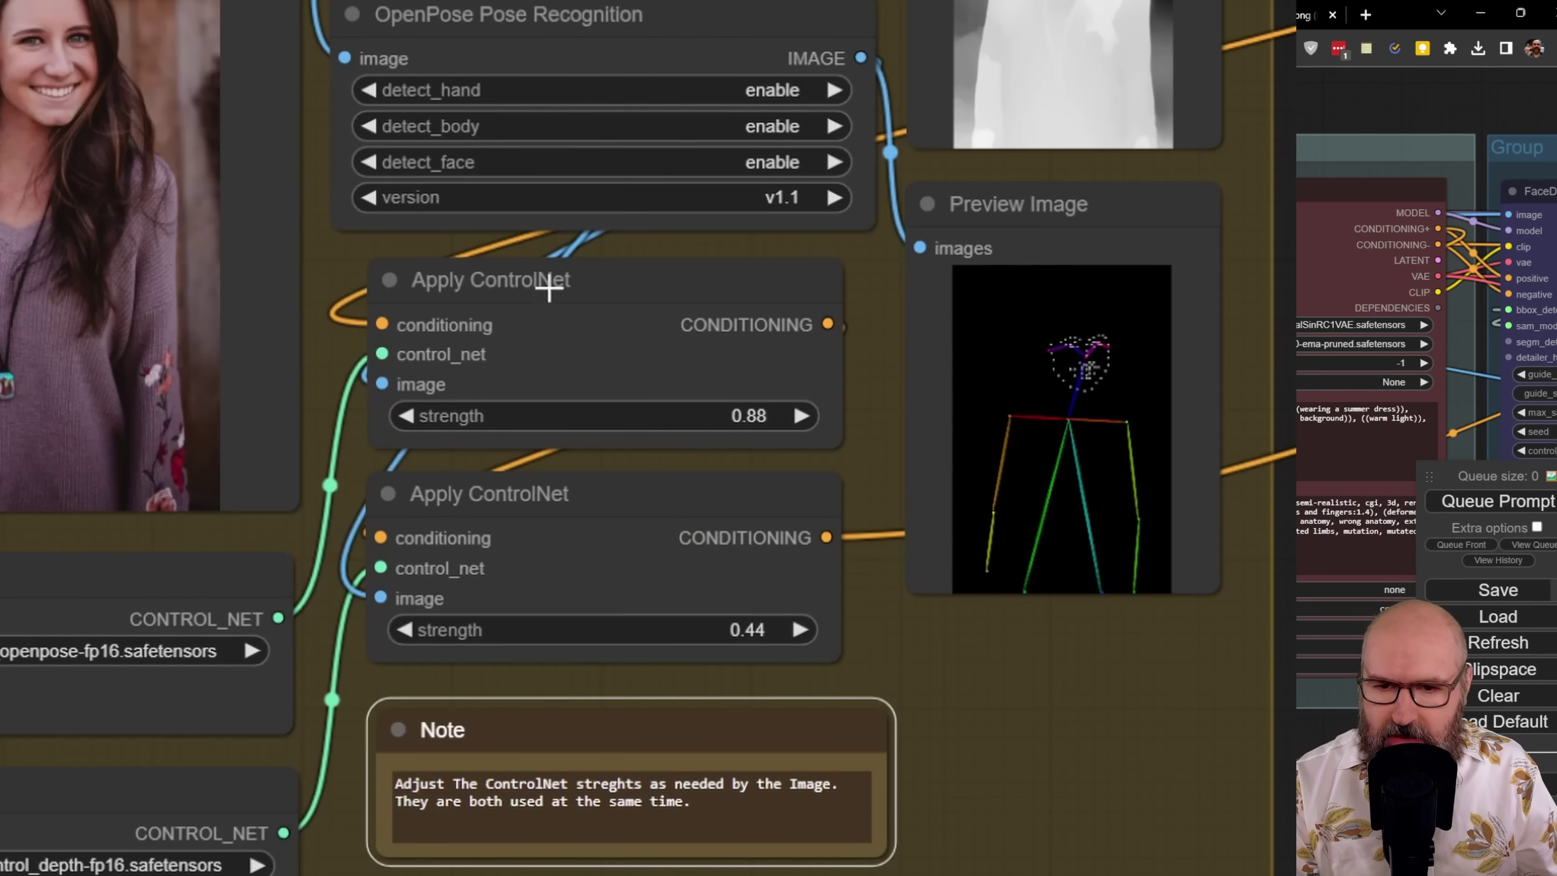
drag(548, 288, 544, 287)
drag(563, 479, 562, 472)
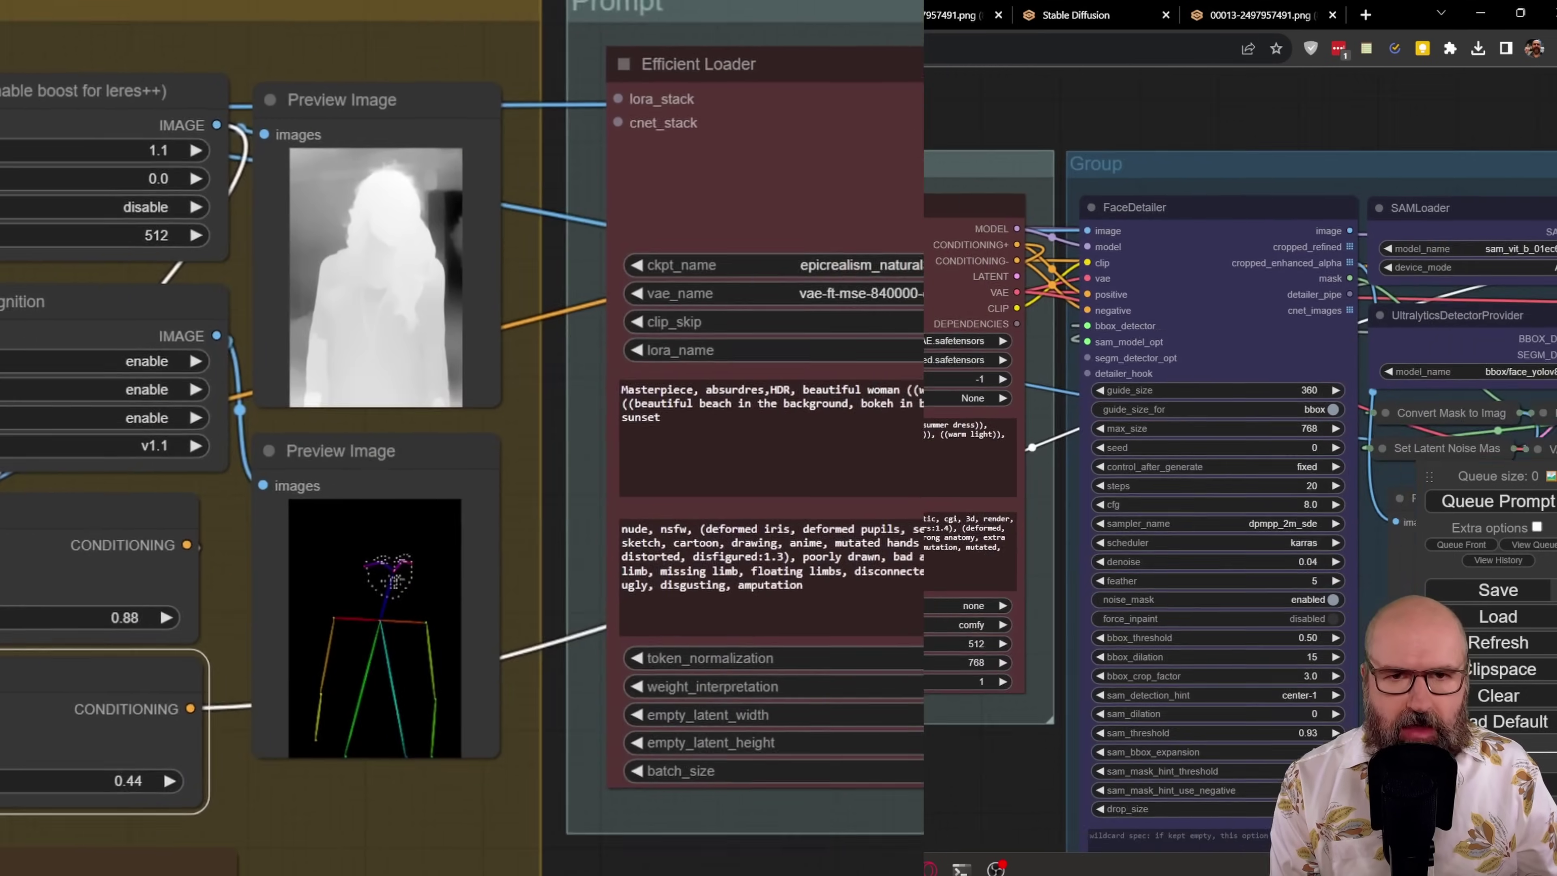
Step: Examine the Efficient Loader node's checkpoint, VAE, positive prompt and negative prompt in the Prompt group
drag(926, 807, 662, 843)
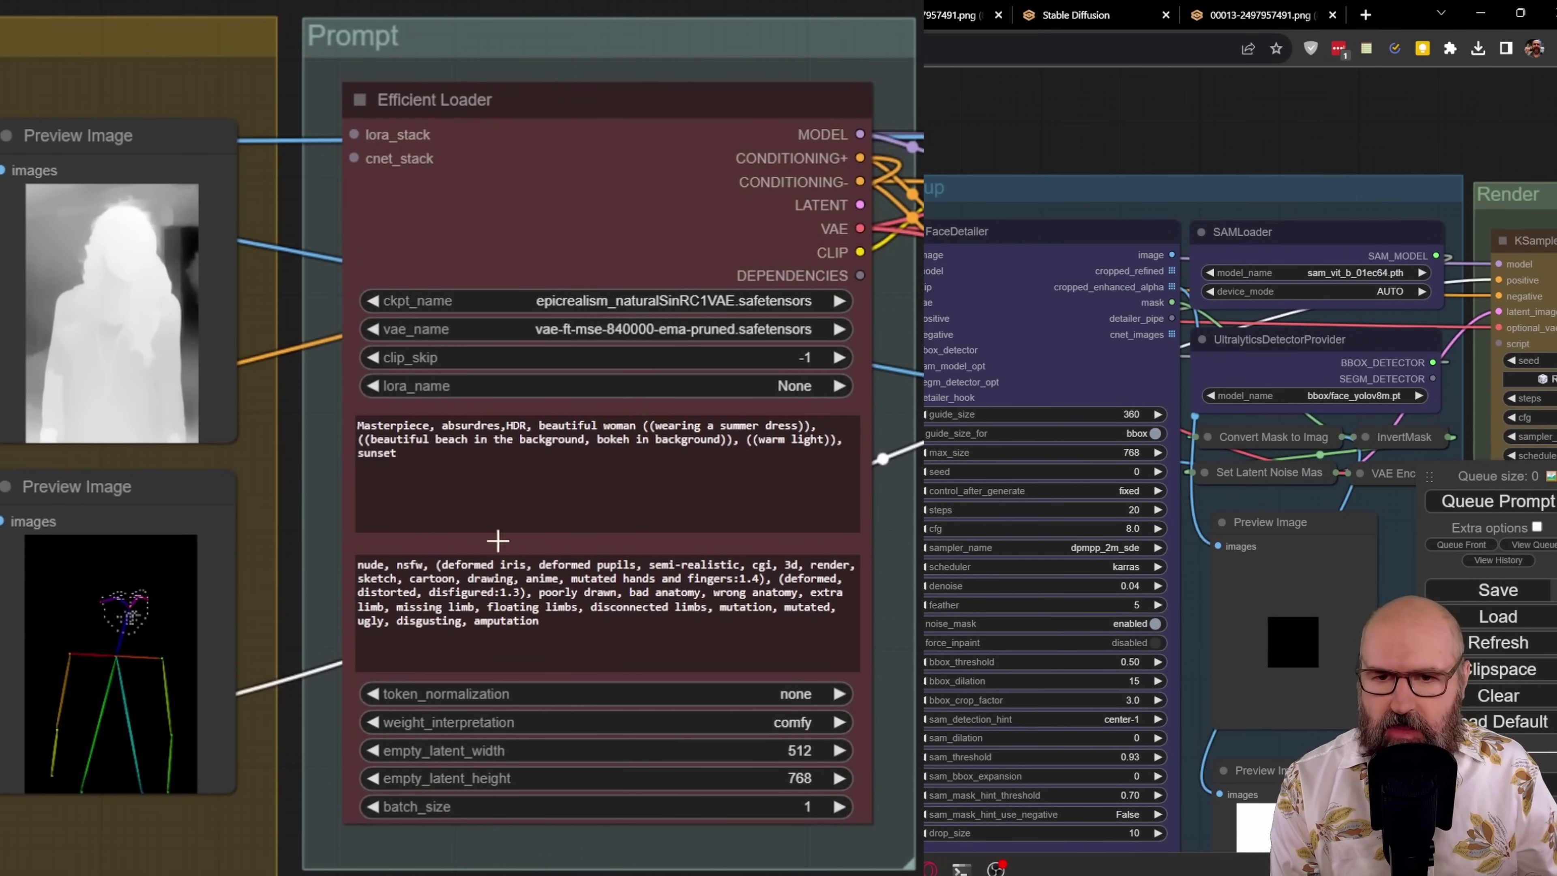
click(433, 454)
click(468, 584)
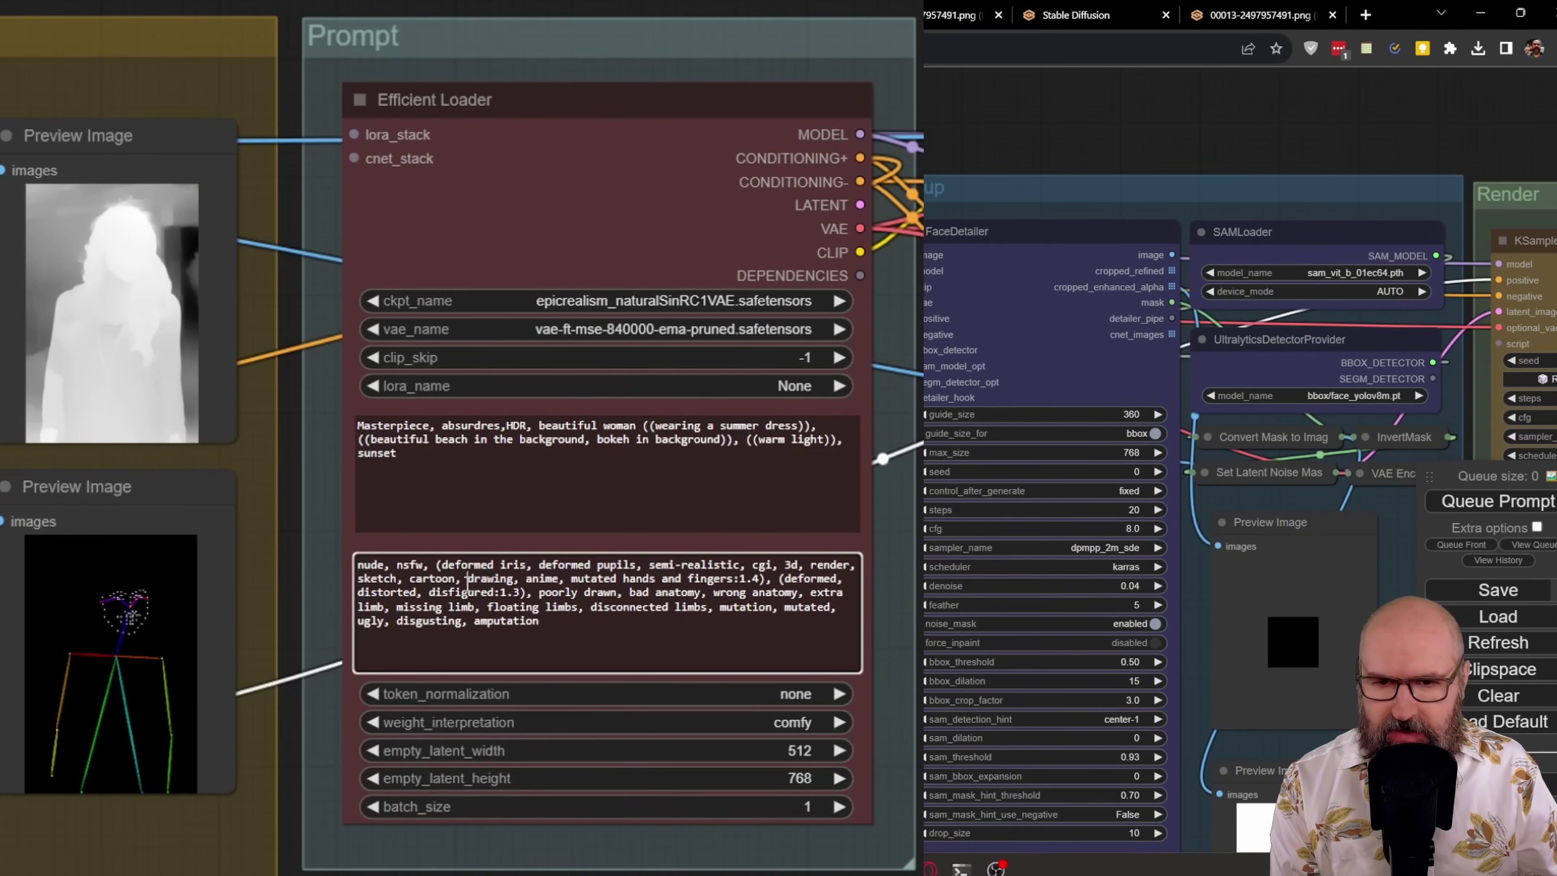
click(581, 224)
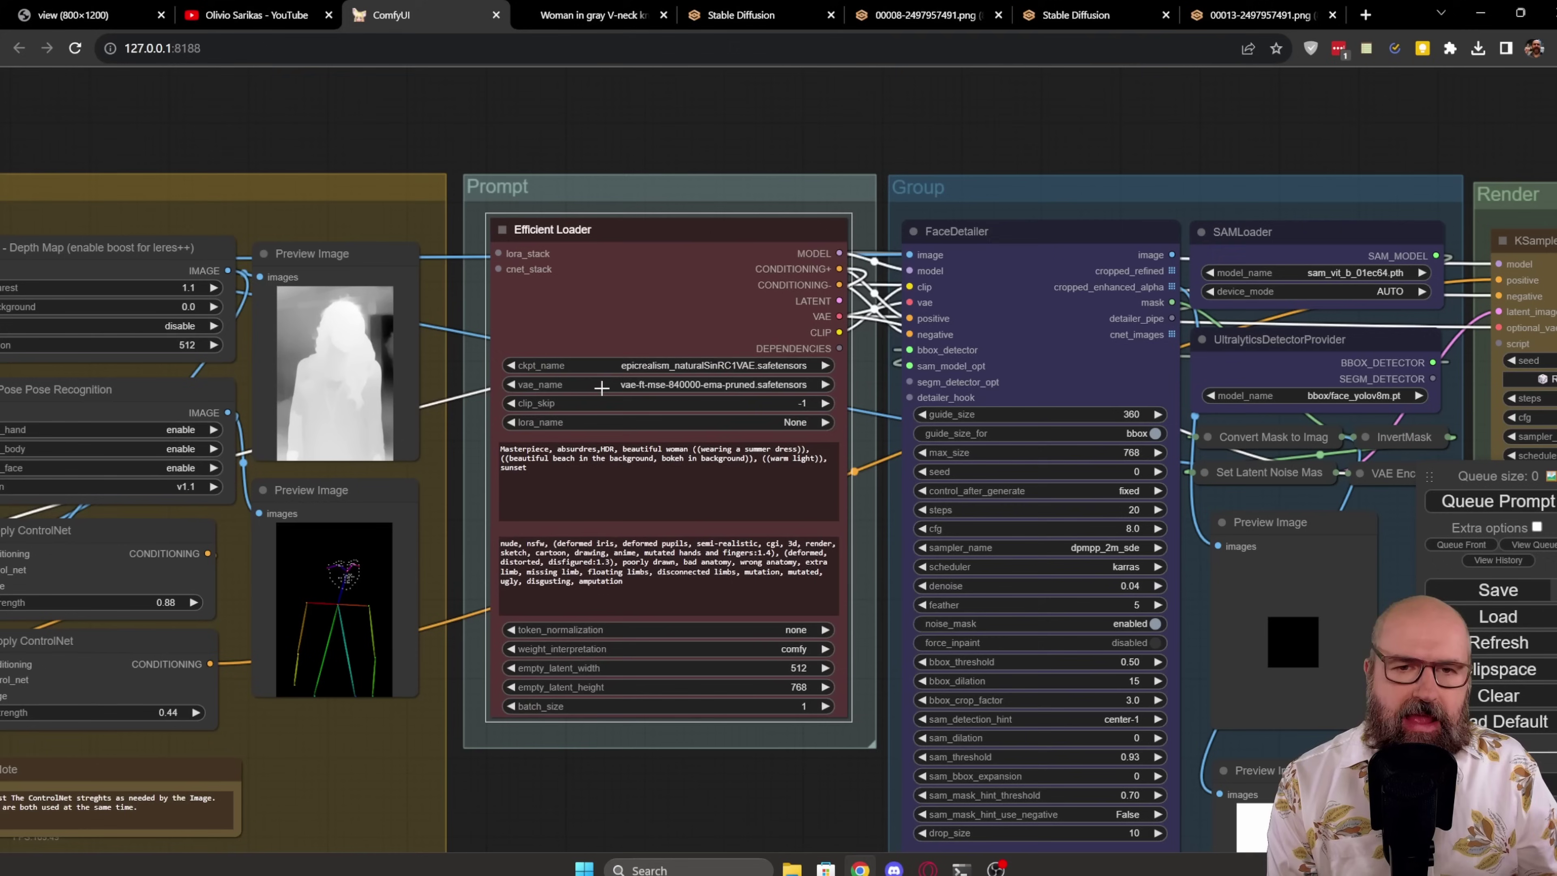
Step: Examine the FaceDetailer group with its SAM loader, face detector, mask inversion and mask previews
drag(1125, 103, 773, 71)
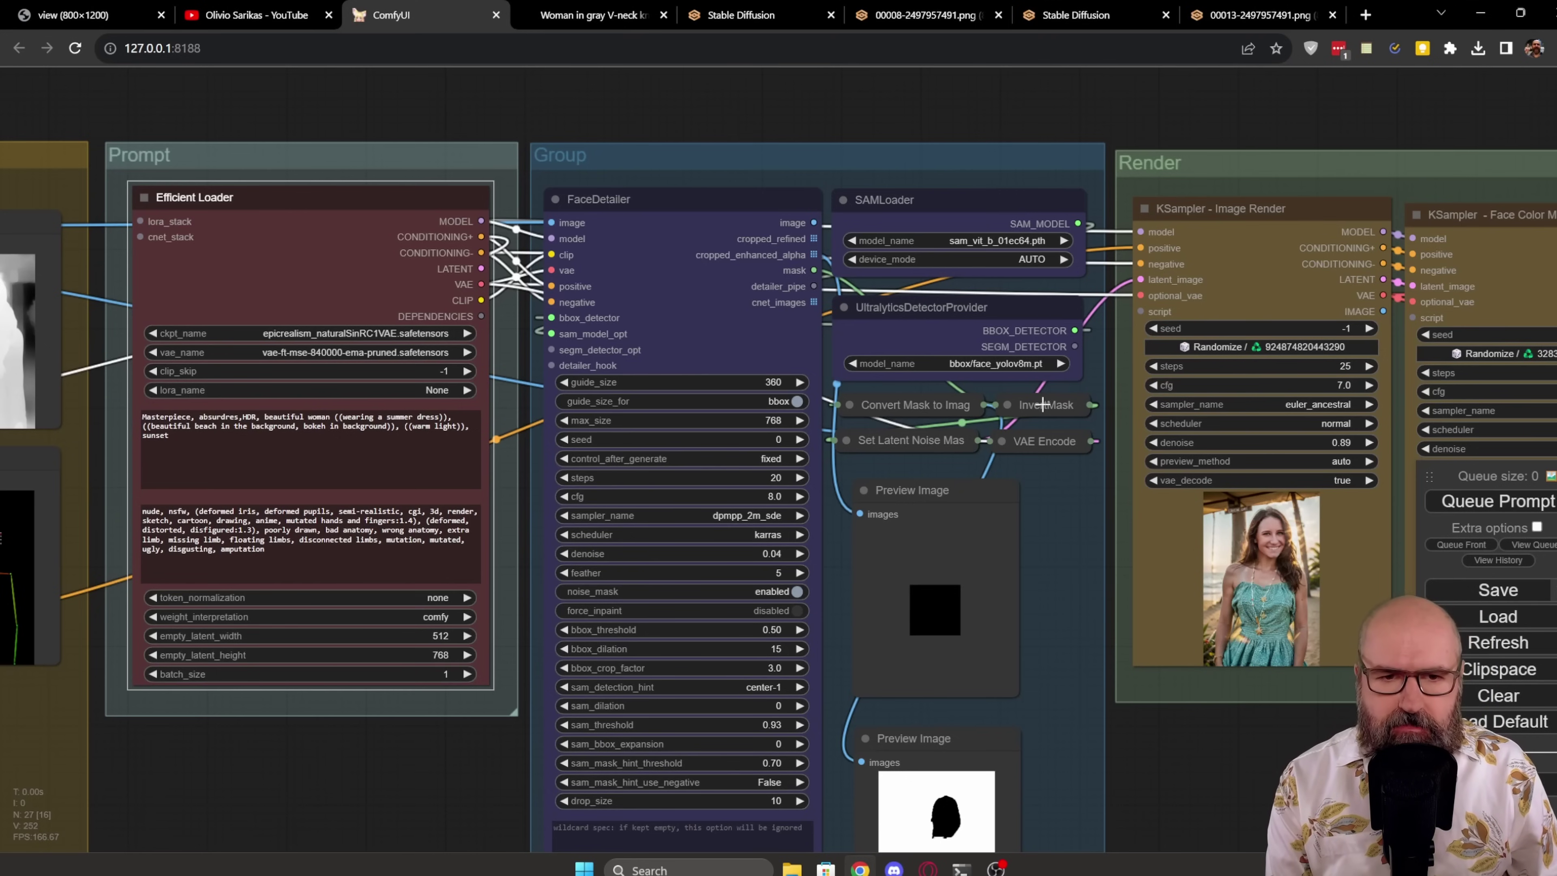
scroll(1098, 762, down, 3)
scroll(1027, 566, up, 5)
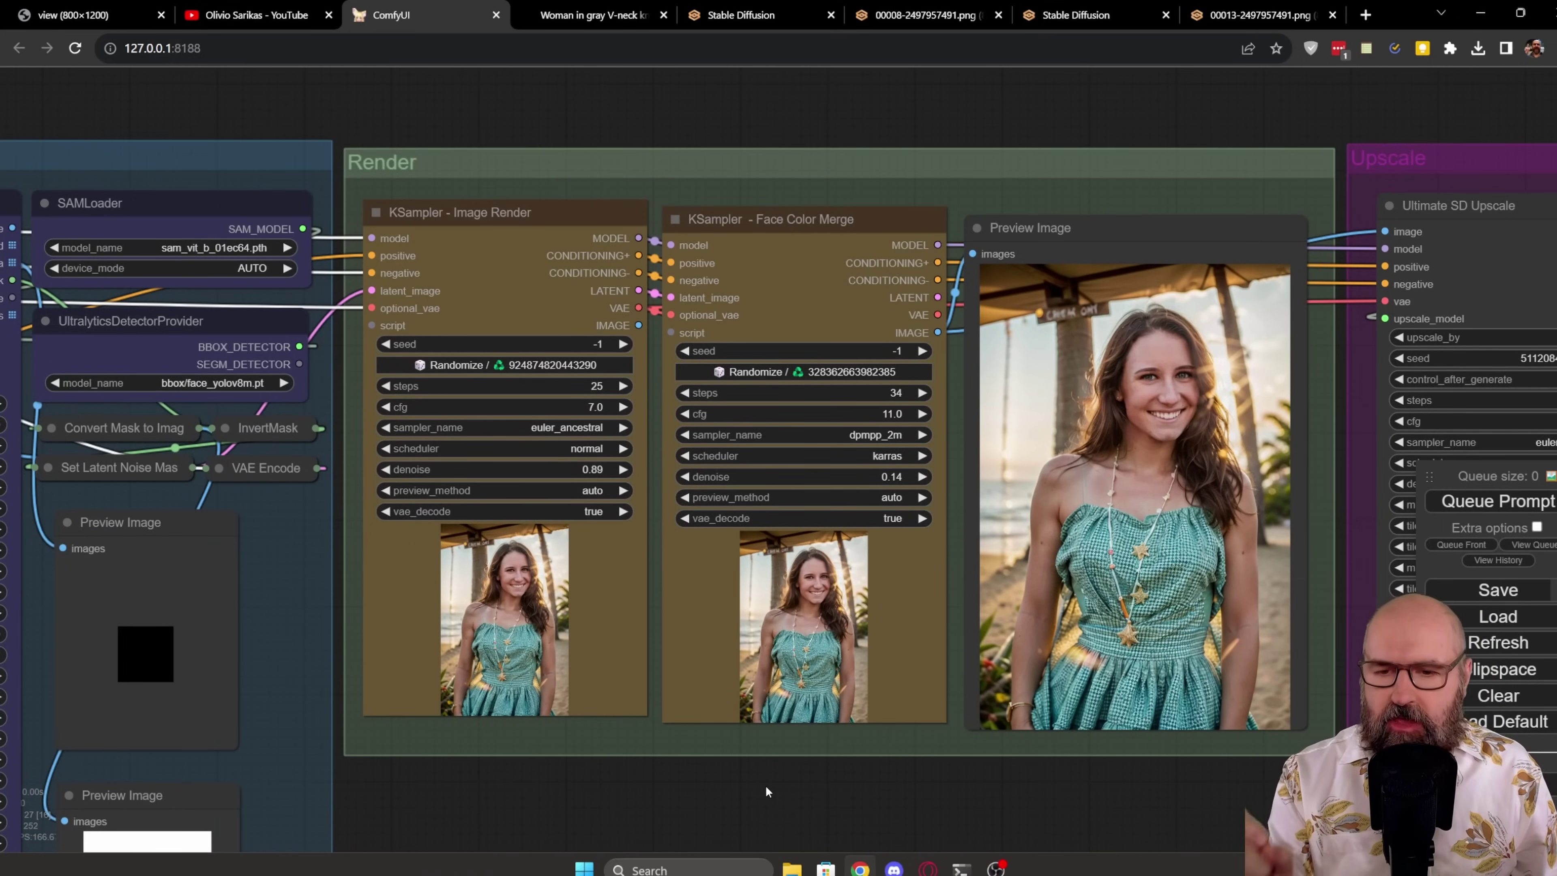
Step: Compare the Image Render and Face Color Merge KSampler nodes, inspecting their denoise settings and portrait previews up close
scroll(474, 765, up, 10)
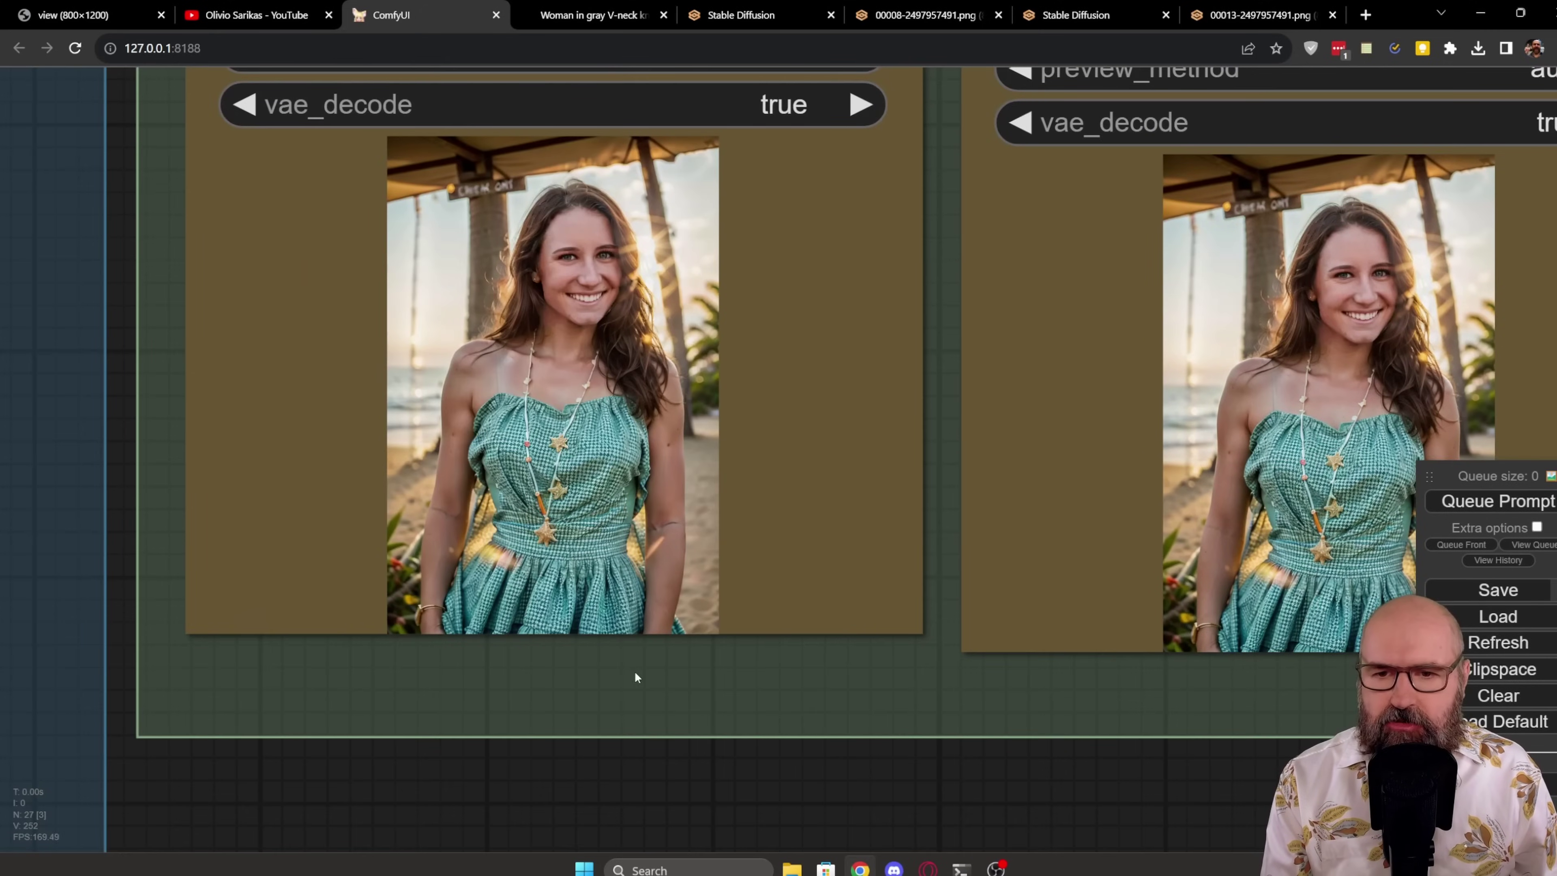
drag(673, 665, 681, 870)
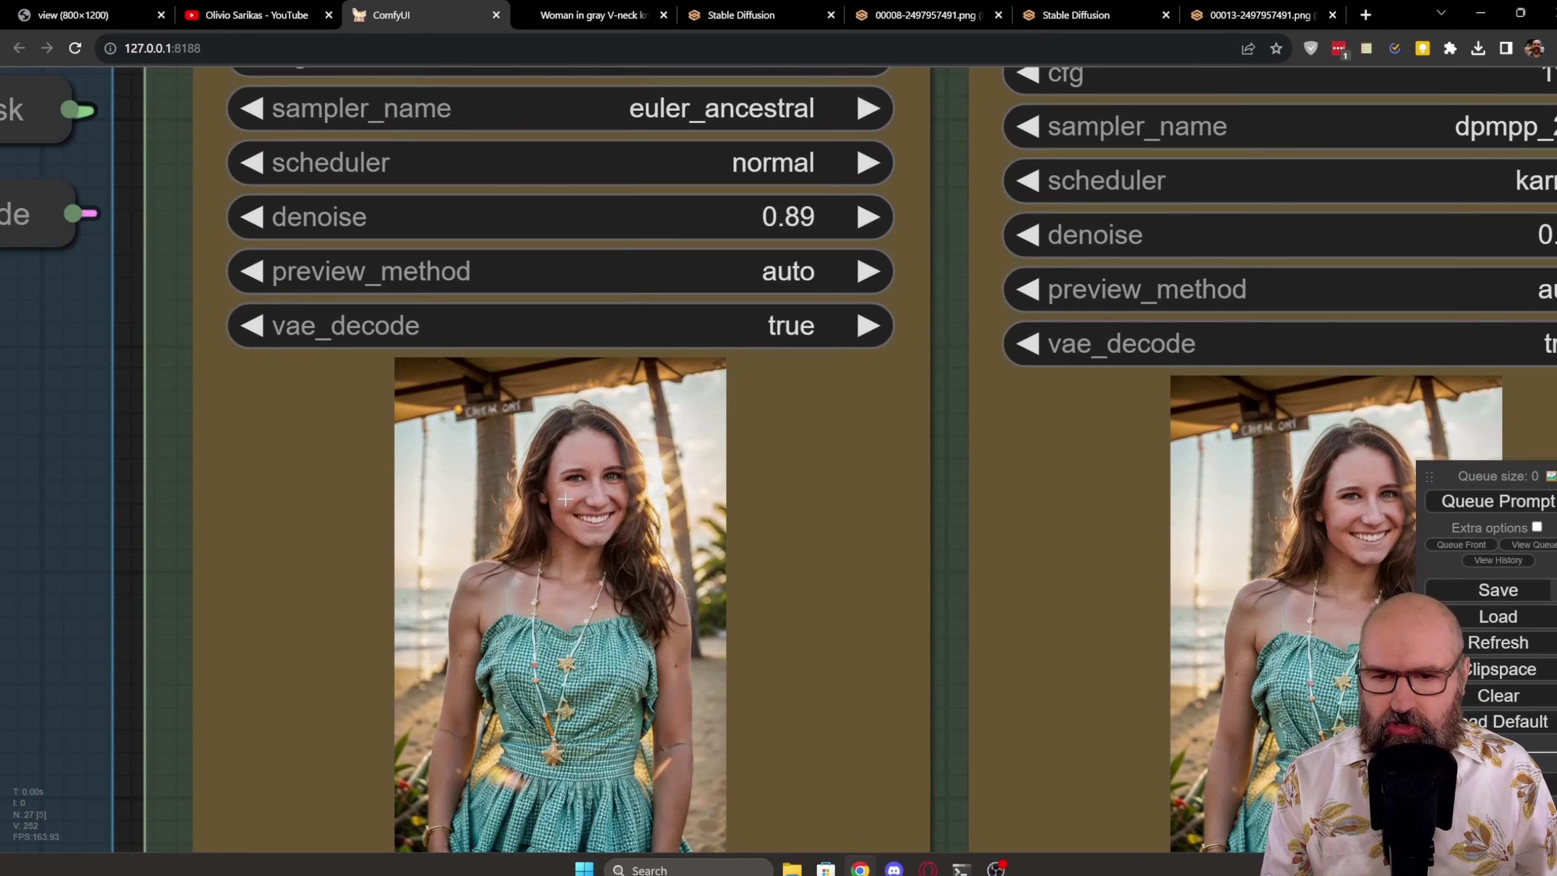
scroll(559, 522, up, 7)
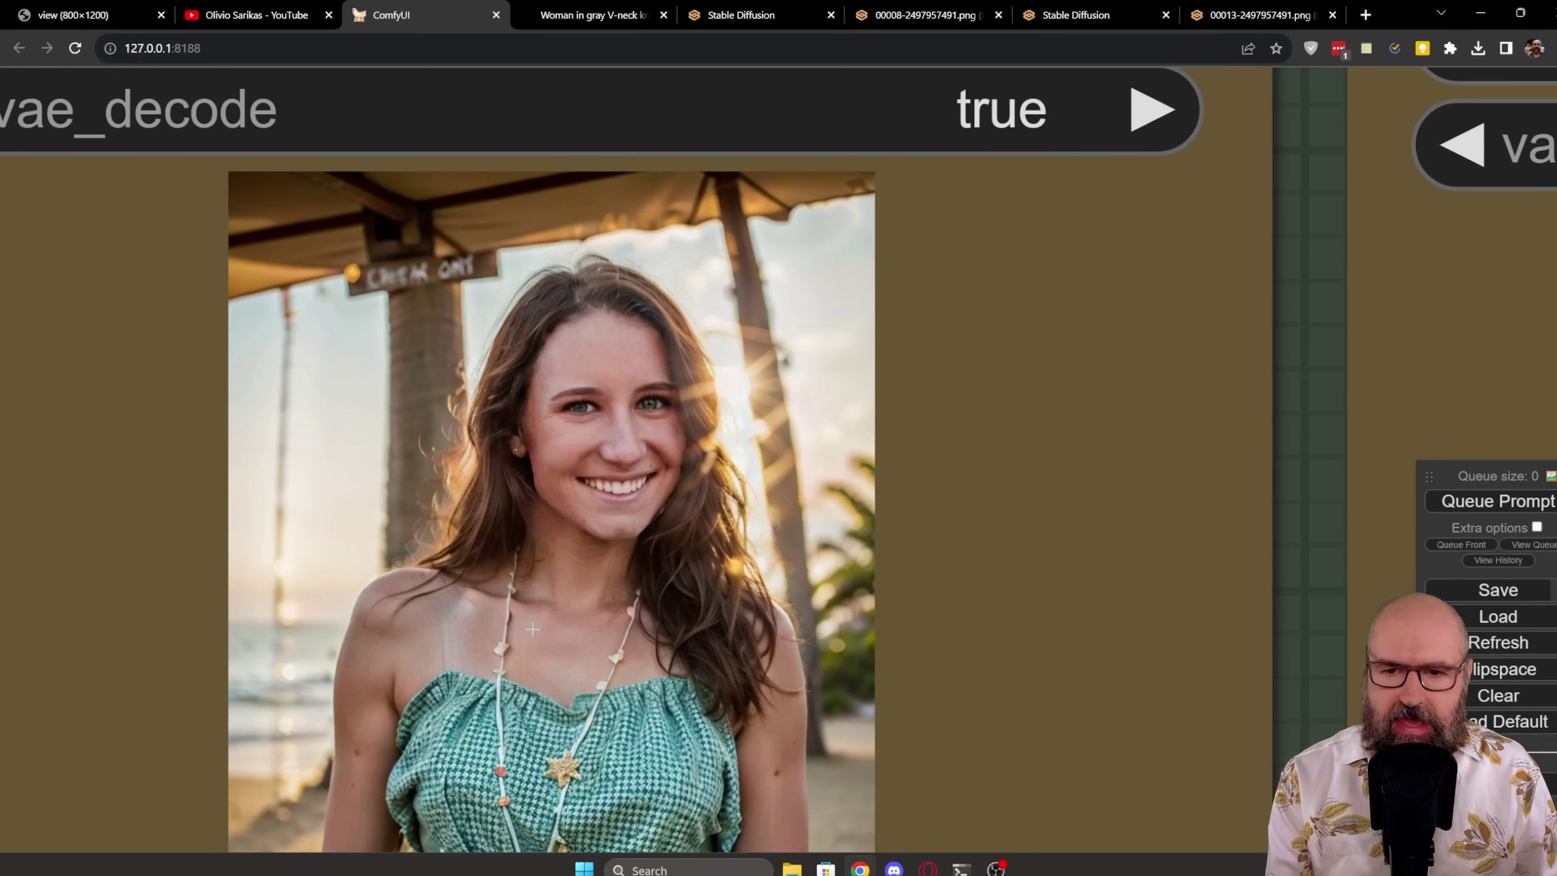
scroll(678, 523, down, 6)
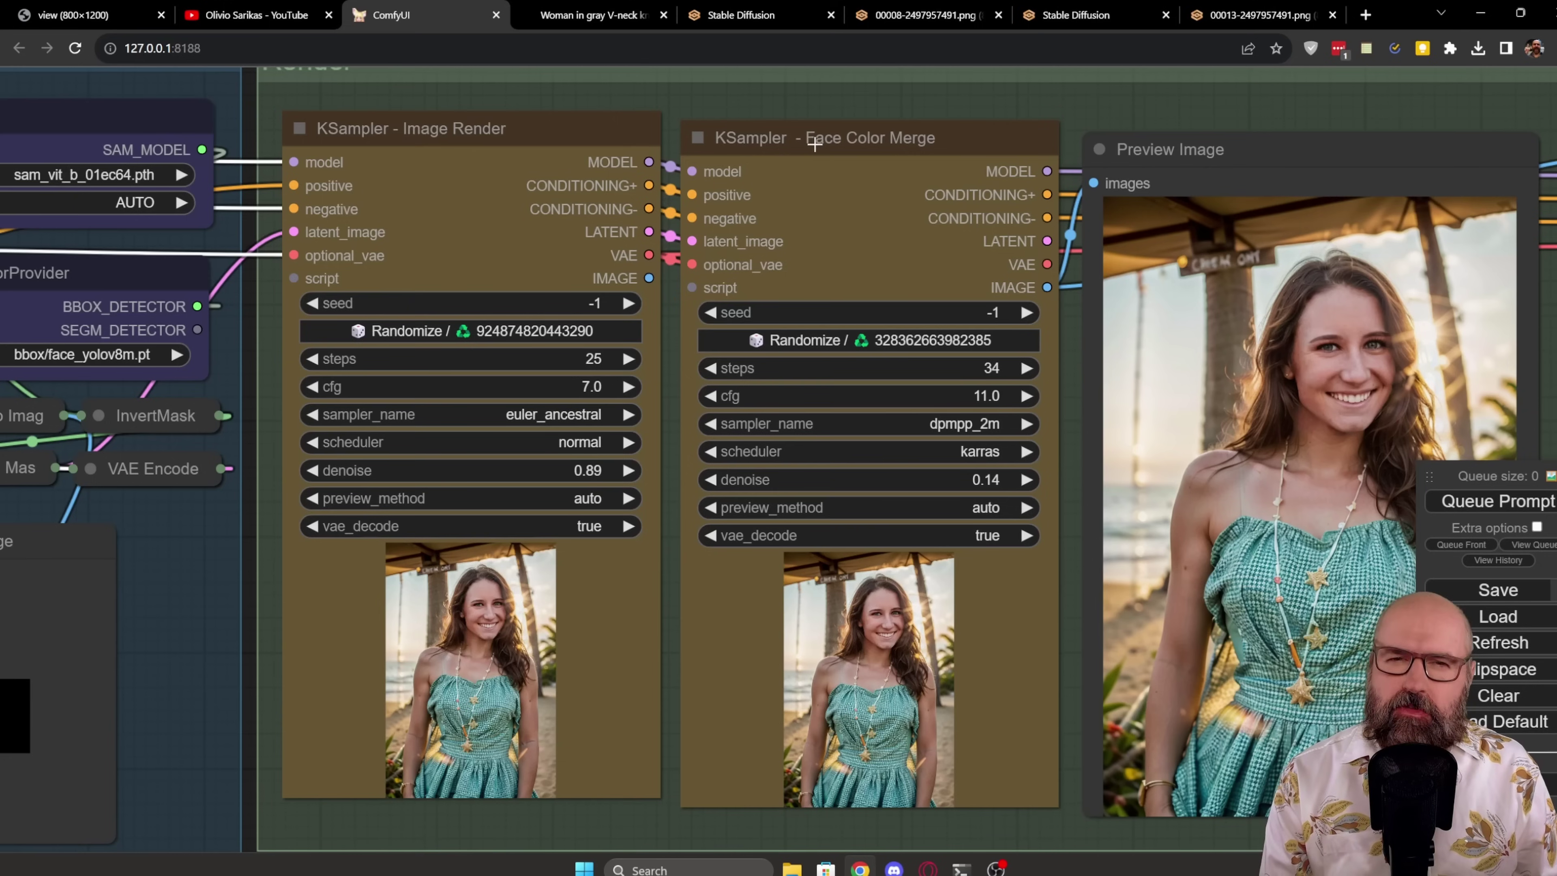
scroll(892, 643, up, 10)
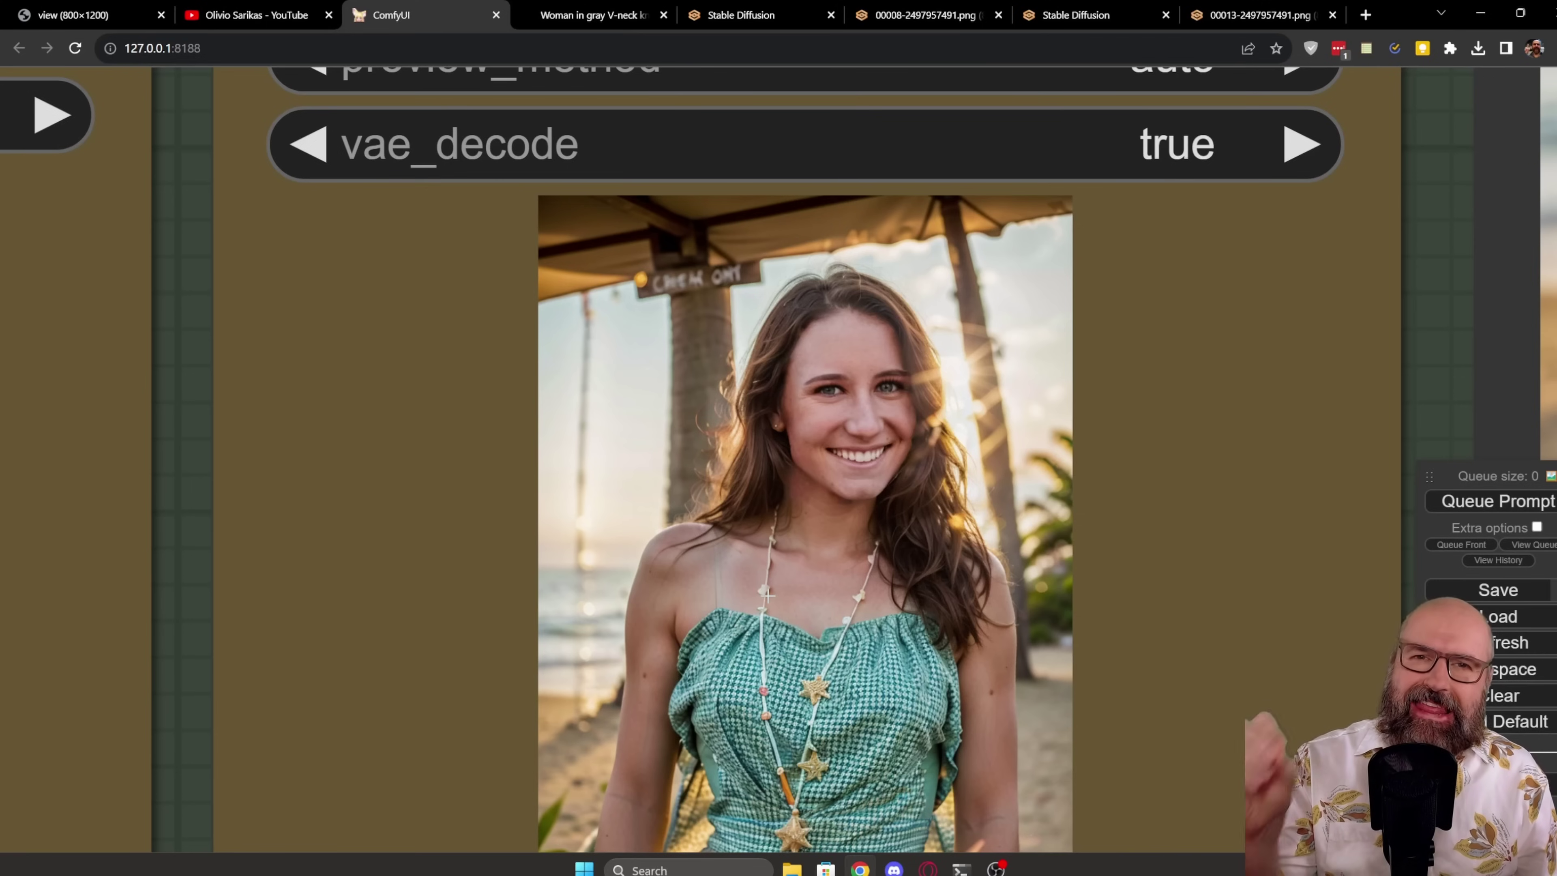
scroll(768, 595, down, 4)
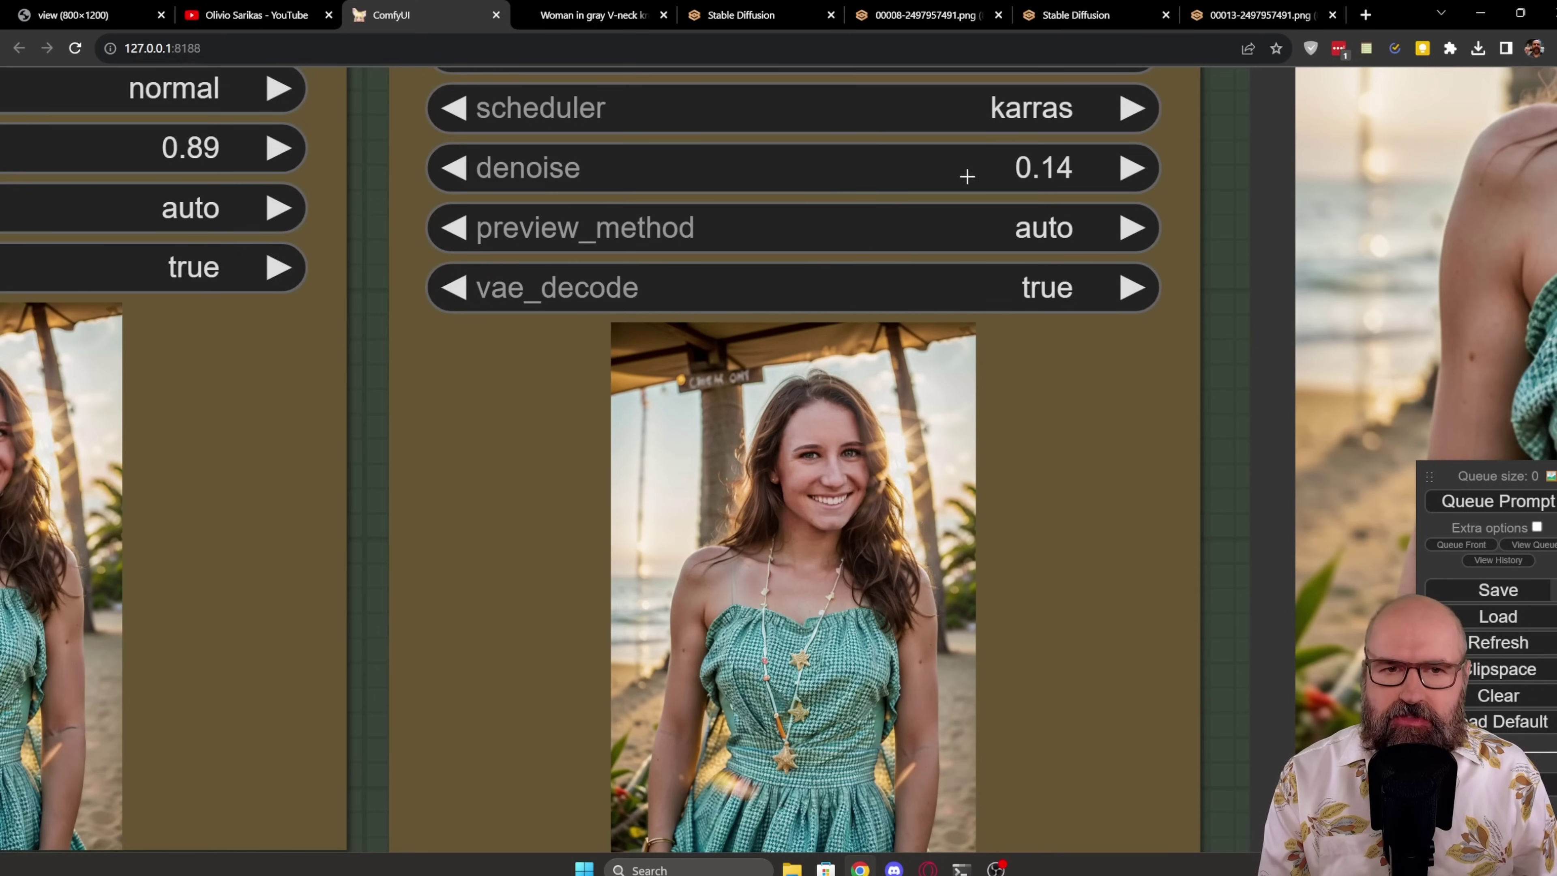
scroll(874, 550, down, 10)
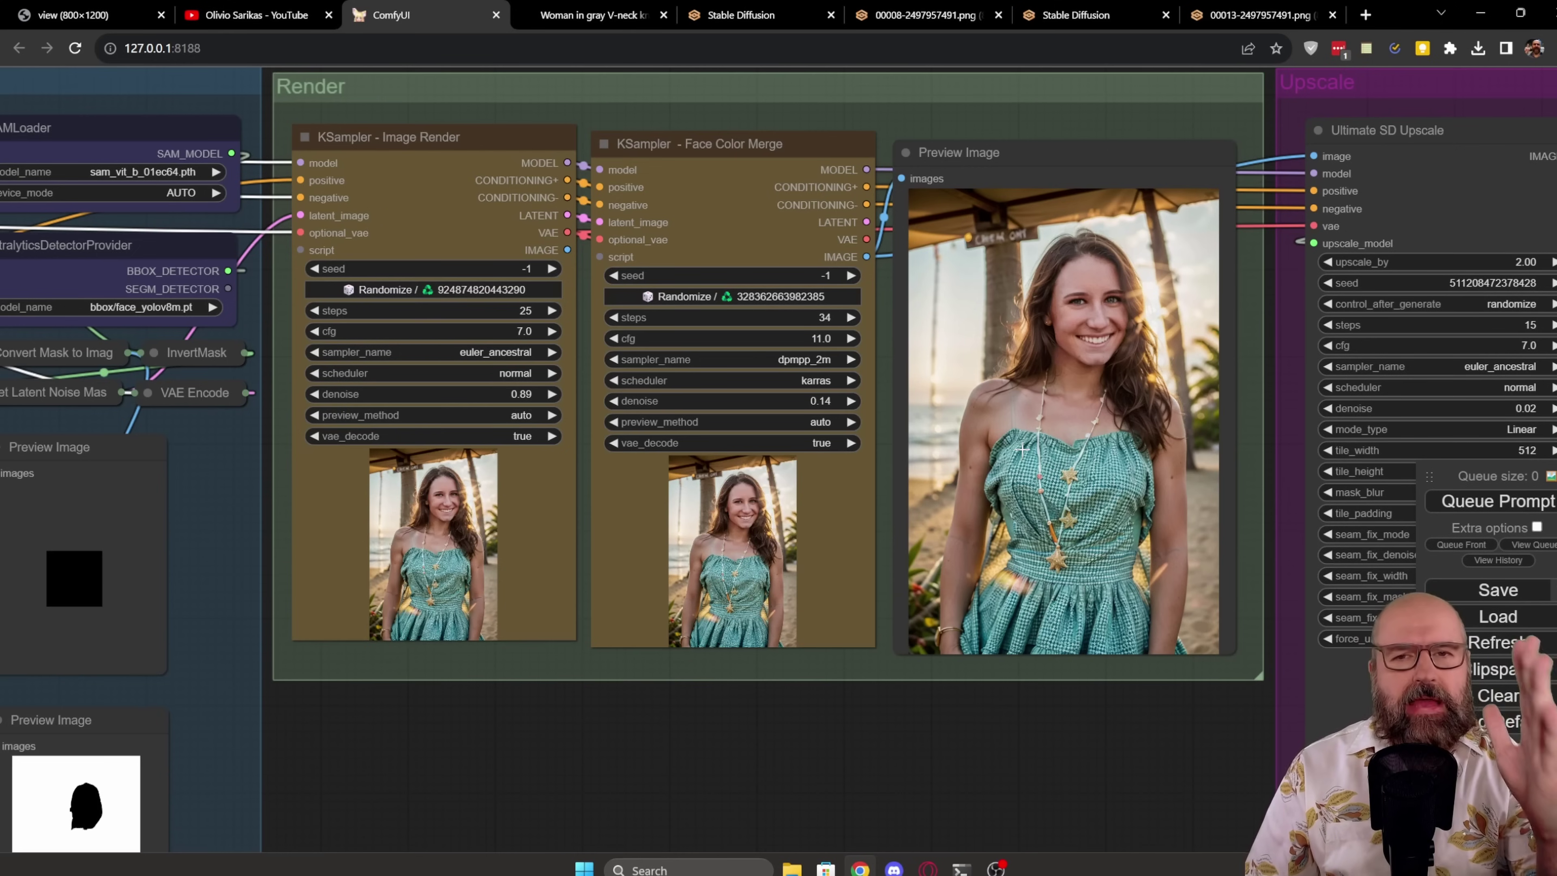
Step: Examine the Upscale group's Ultimate SD Upscale, upscale model and ImageSharpen settings and the saved portrait
drag(1022, 449, 610, 360)
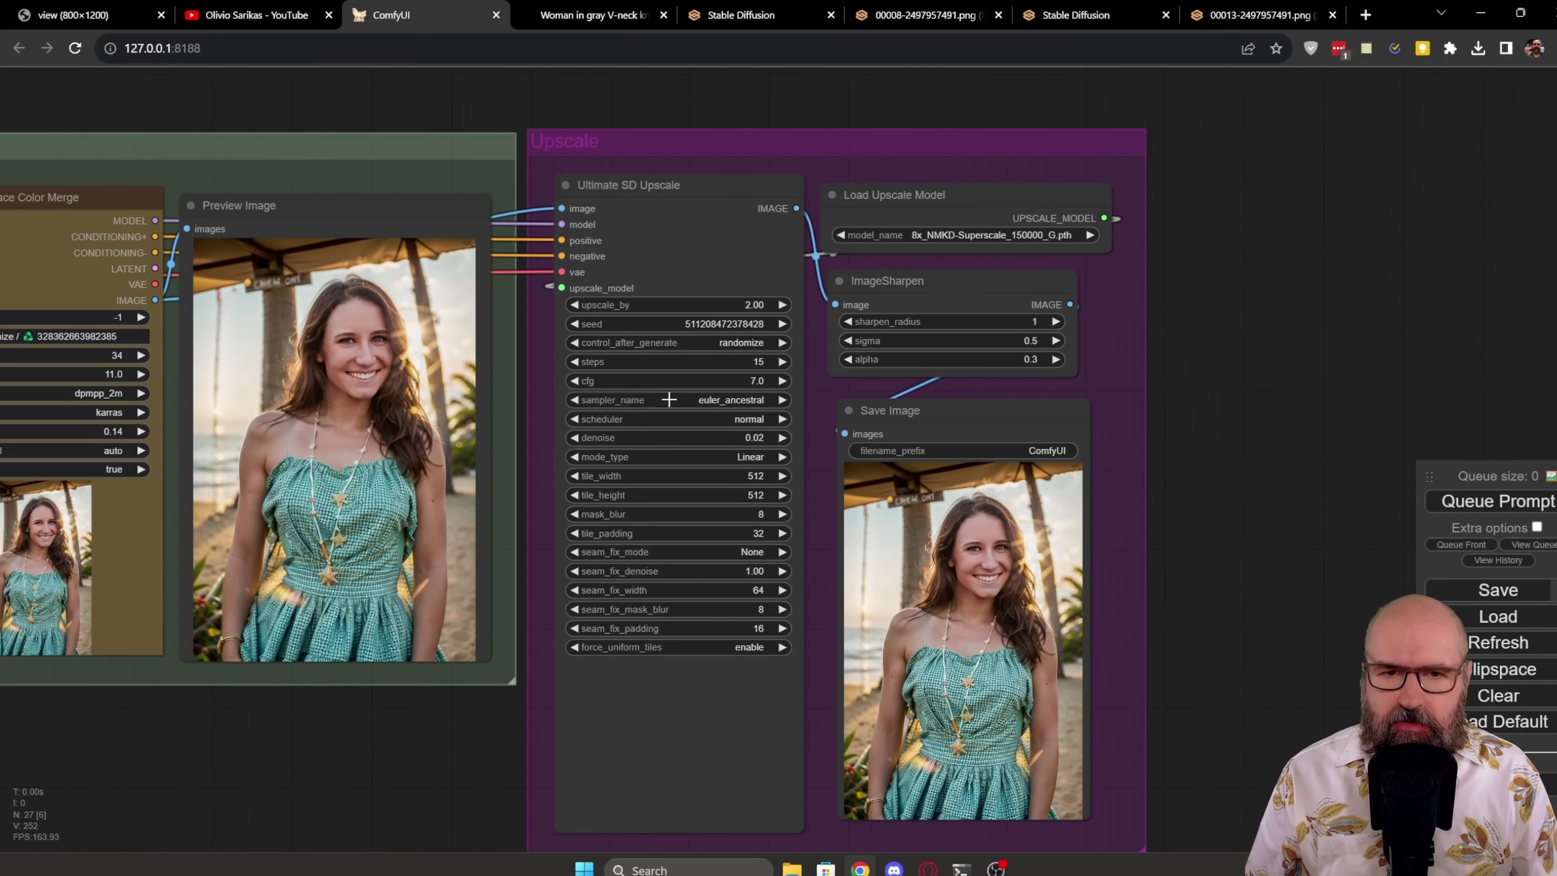
scroll(1007, 260, up, 2)
scroll(988, 262, up, 5)
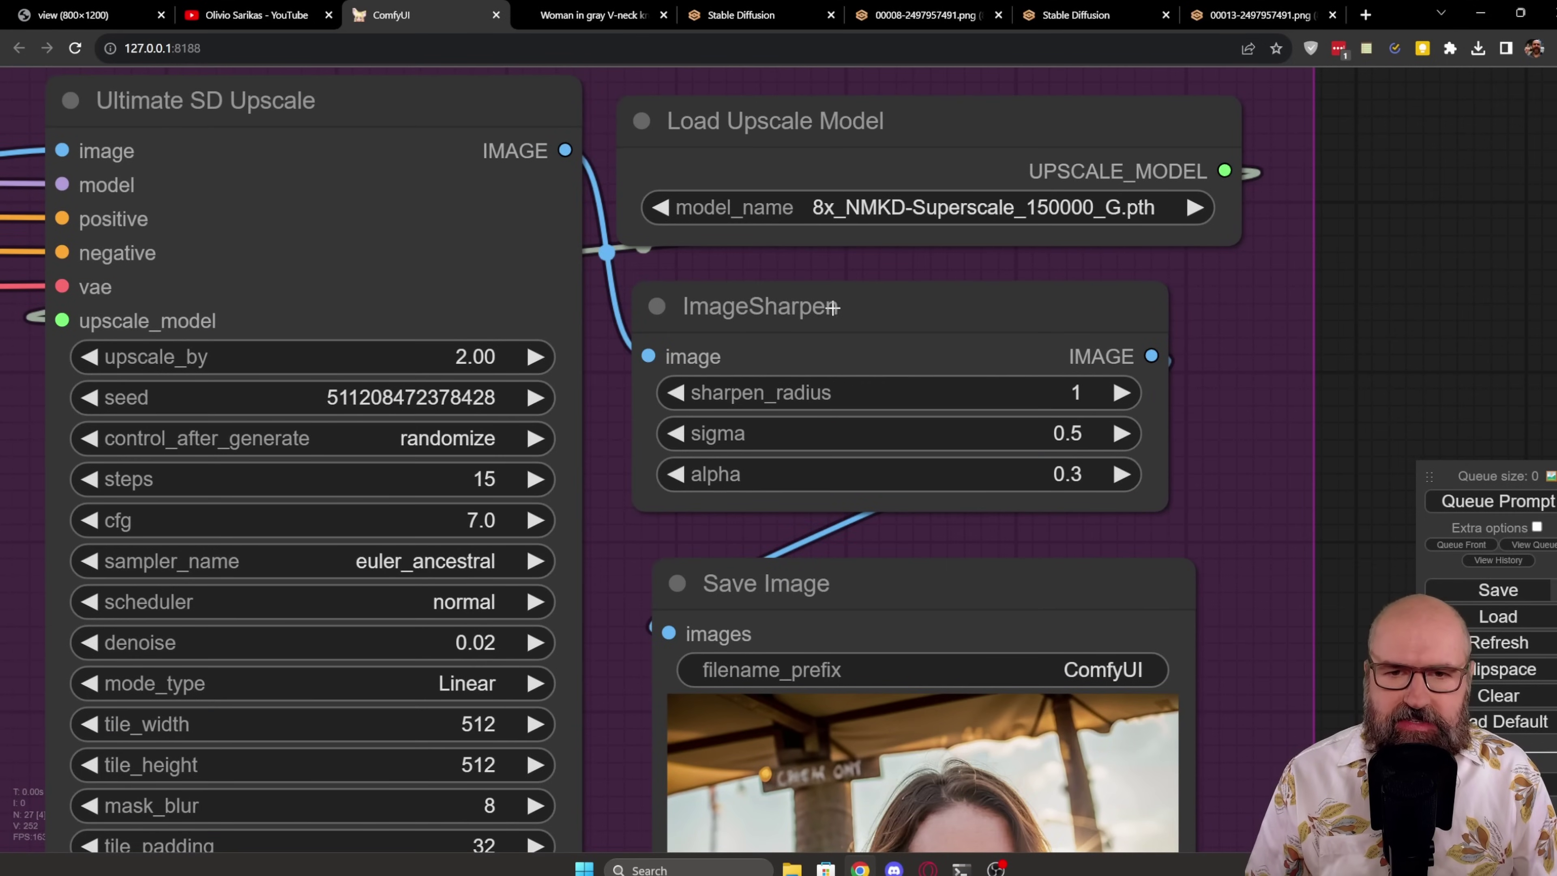
drag(832, 307, 837, 312)
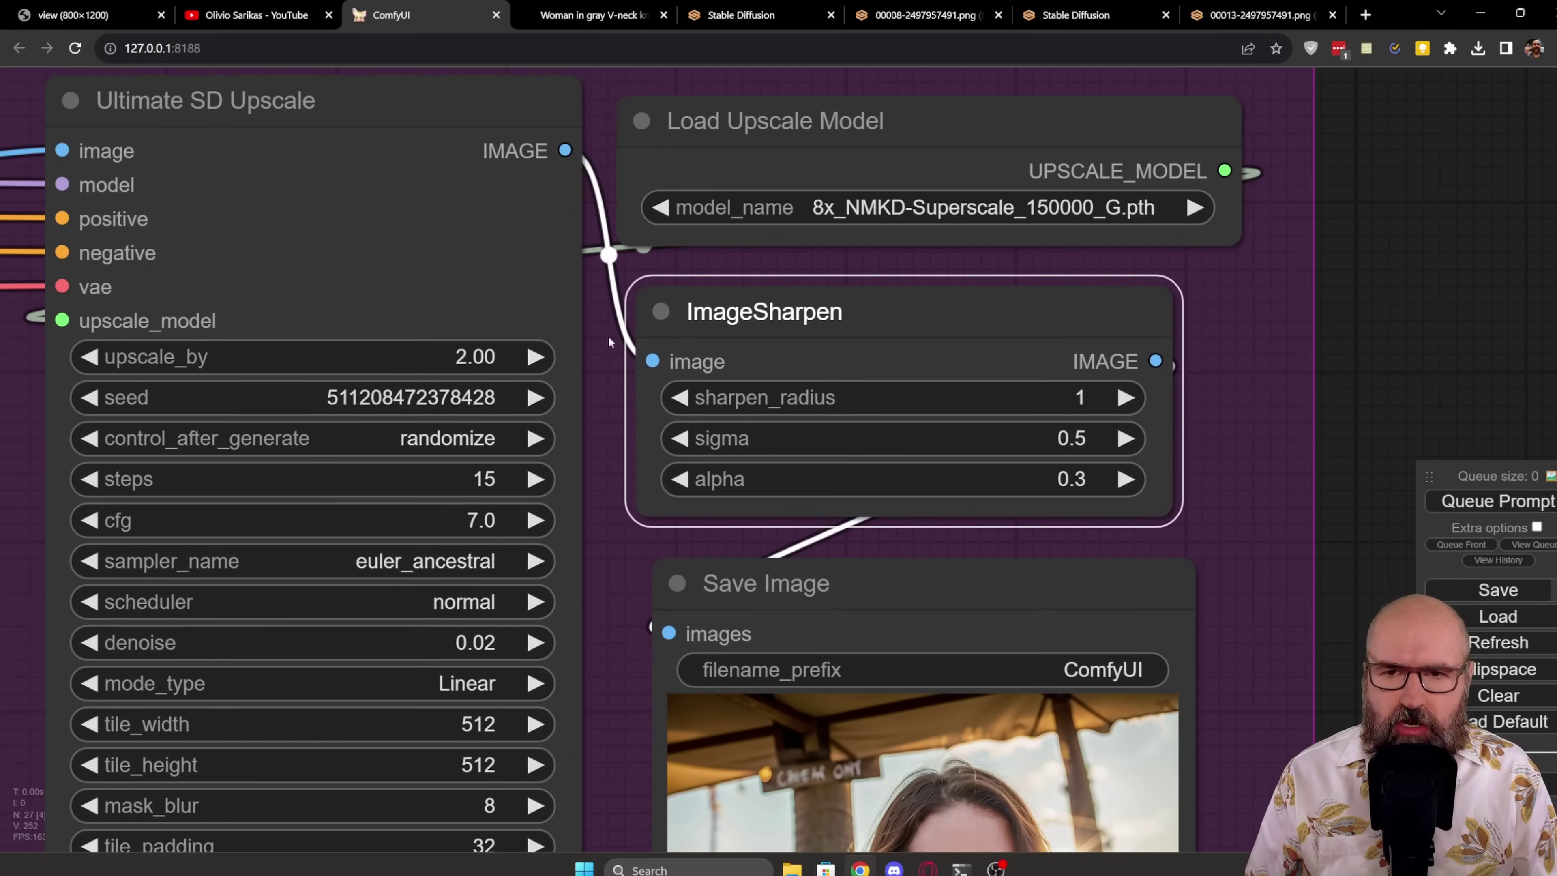
drag(1238, 780, 1160, 161)
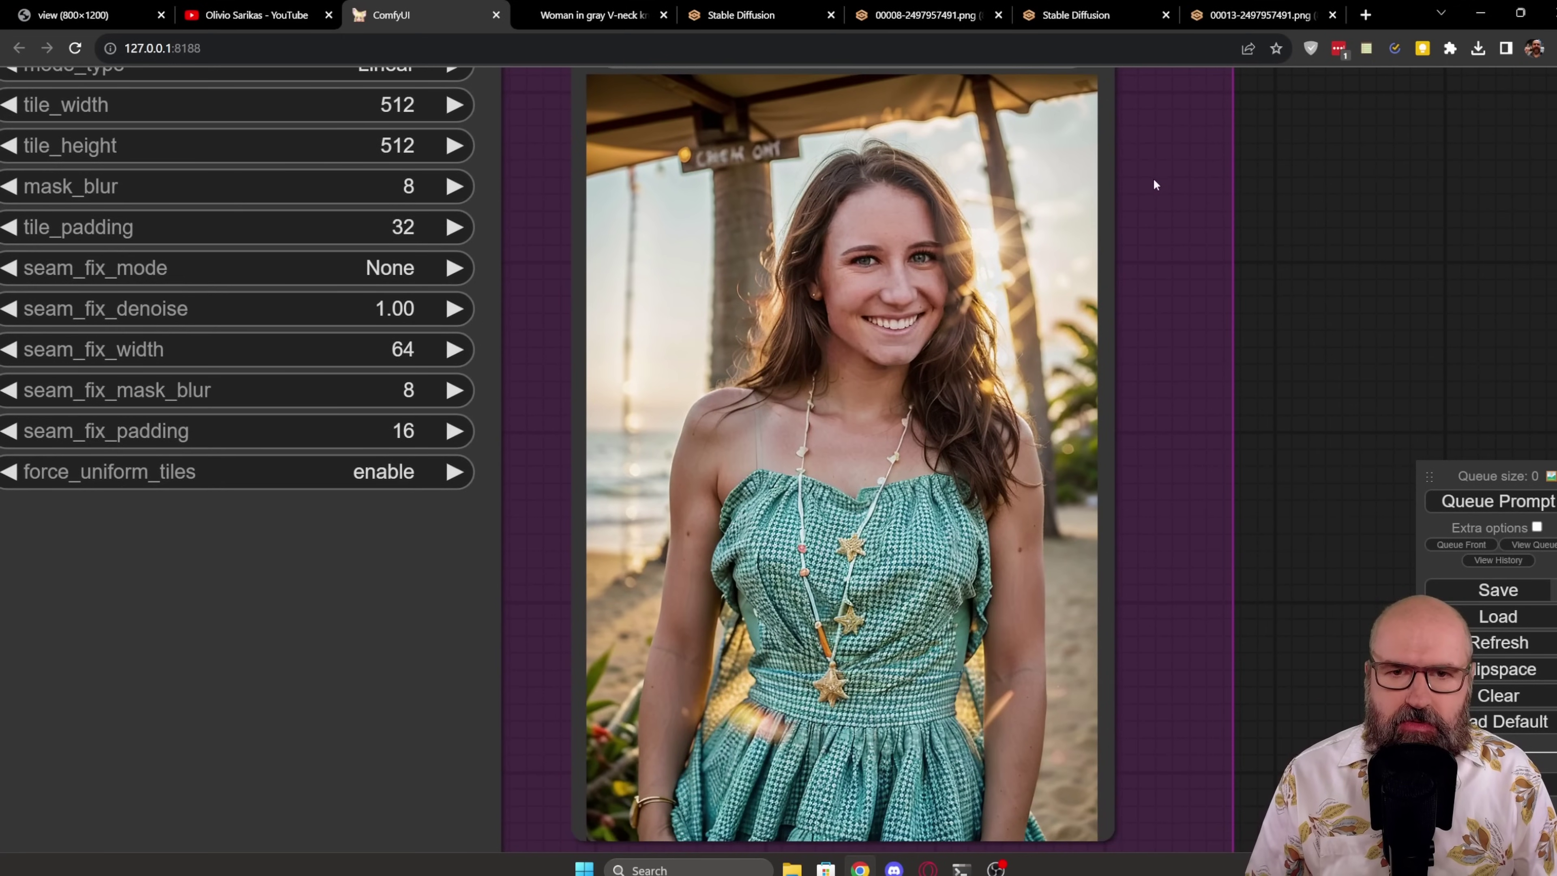